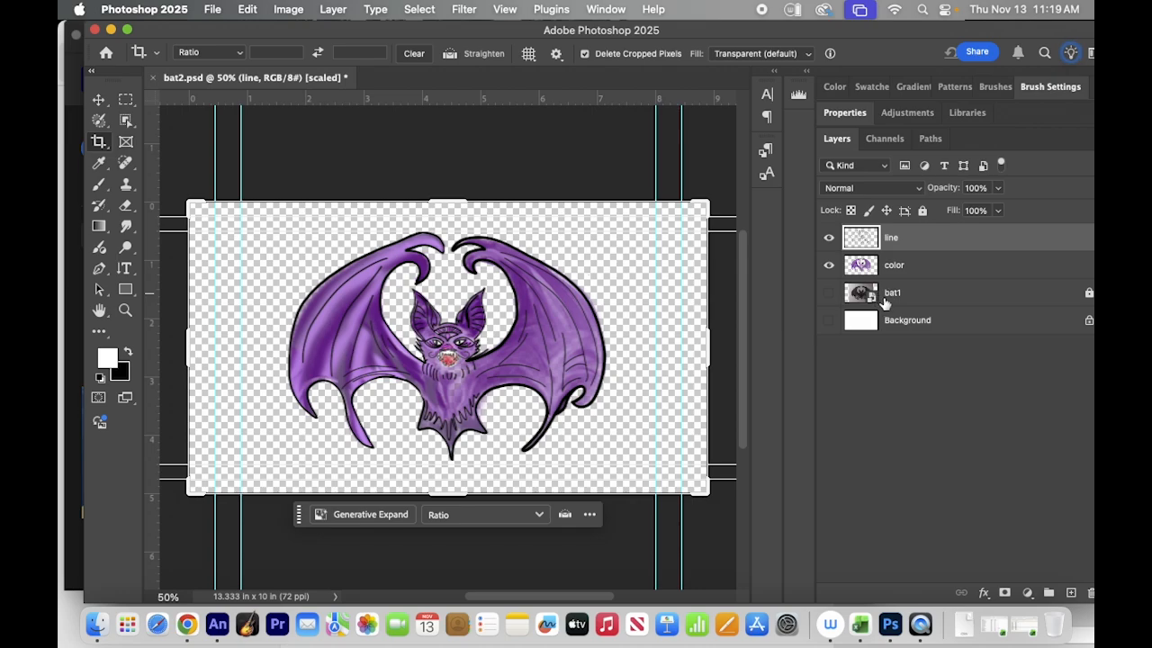
Step: Export the bat artwork without the white background as a PNG named bat3.png on the Desktop
{"action": "left_click", "coordinate": [828, 321]}
{"action": "left_click", "coordinate": [828, 321]}
{"action": "left_click", "coordinate": [213, 9]}
{"action": "mouse_move", "coordinate": [302, 270]}
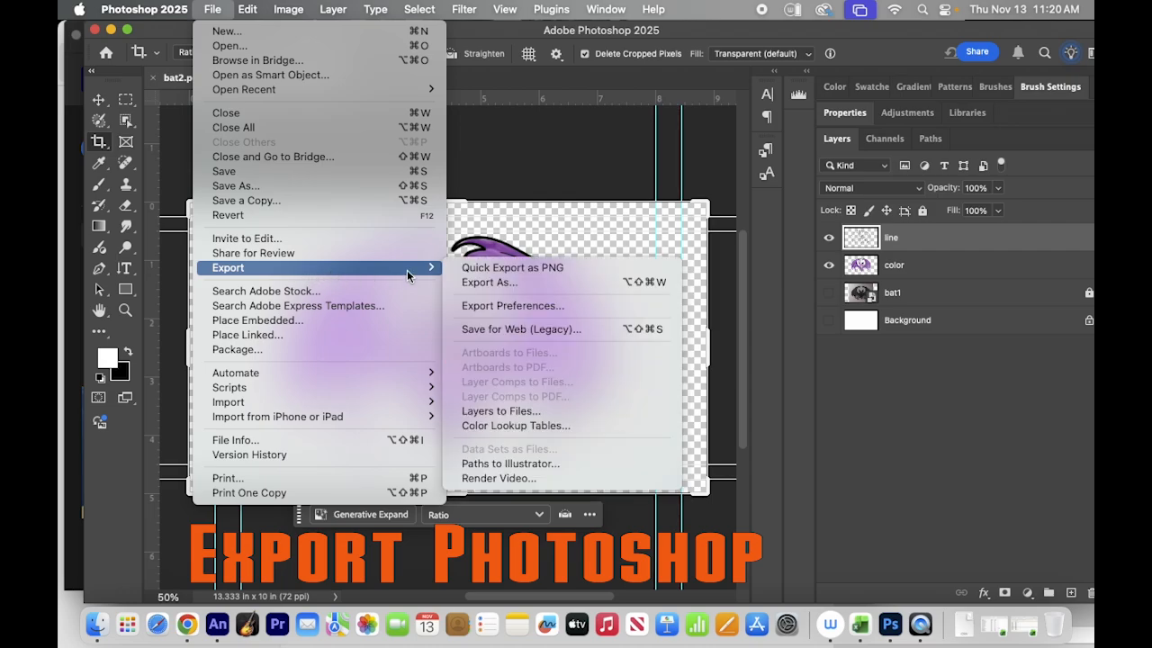
{"action": "left_click", "coordinate": [536, 269]}
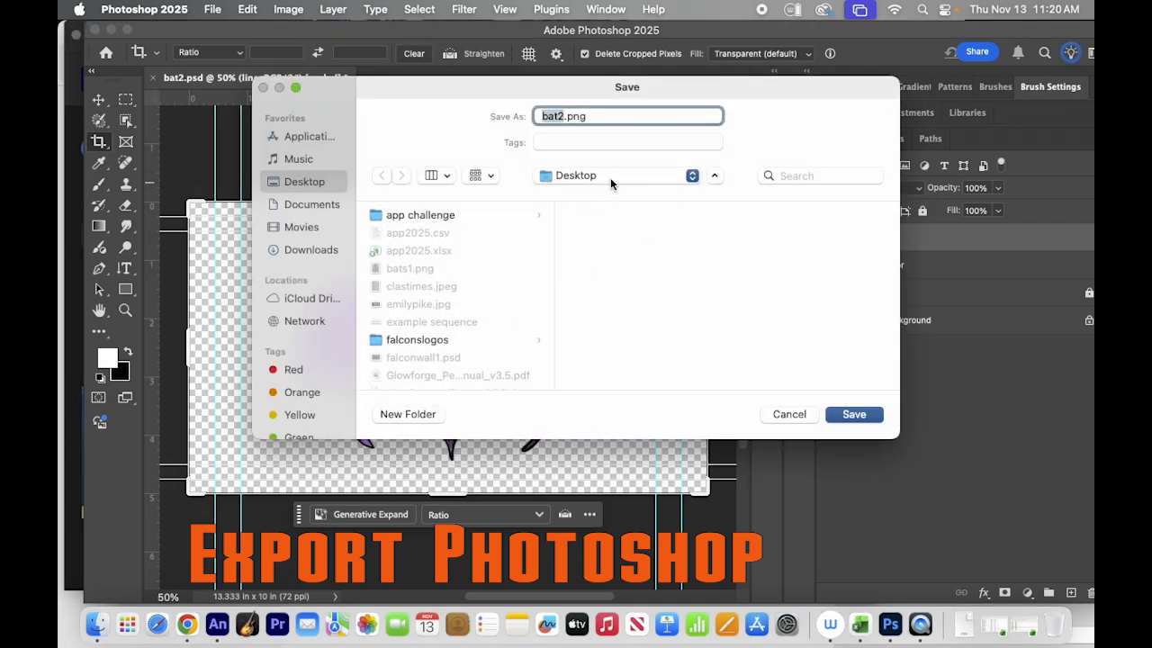
{"action": "left_click", "coordinate": [562, 117]}
{"action": "key", "text": "Return"}
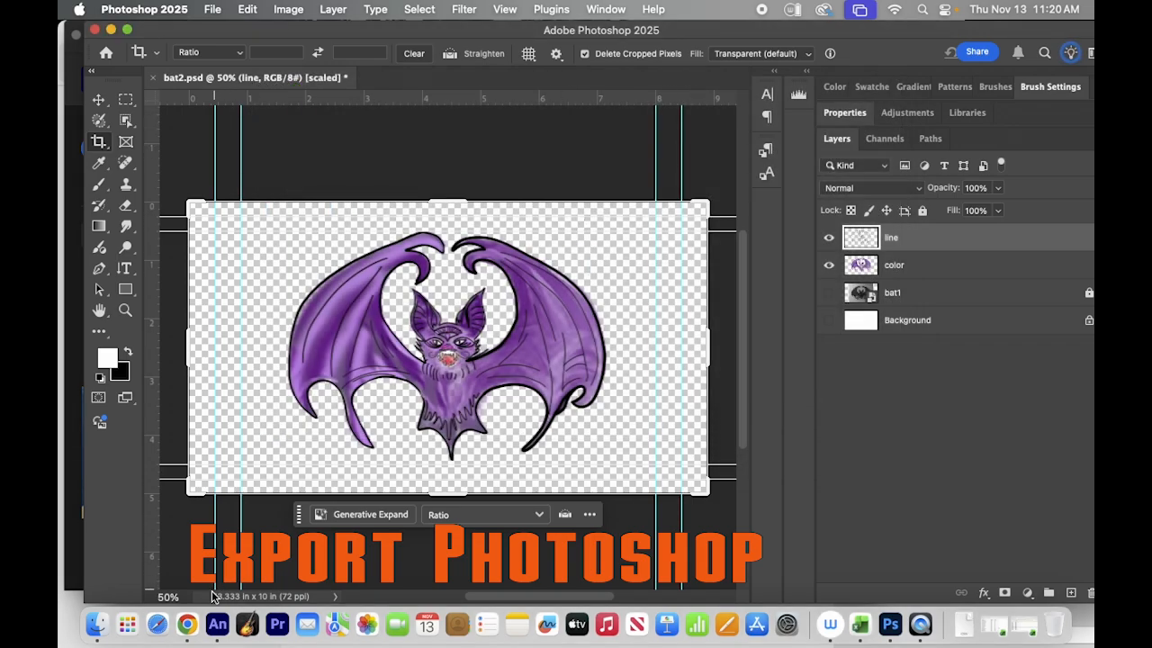
Step: Switch to Adobe Animate and create a new 1280 x 720 ActionScript 3.0 document at 30 fps
{"action": "left_click", "coordinate": [218, 625]}
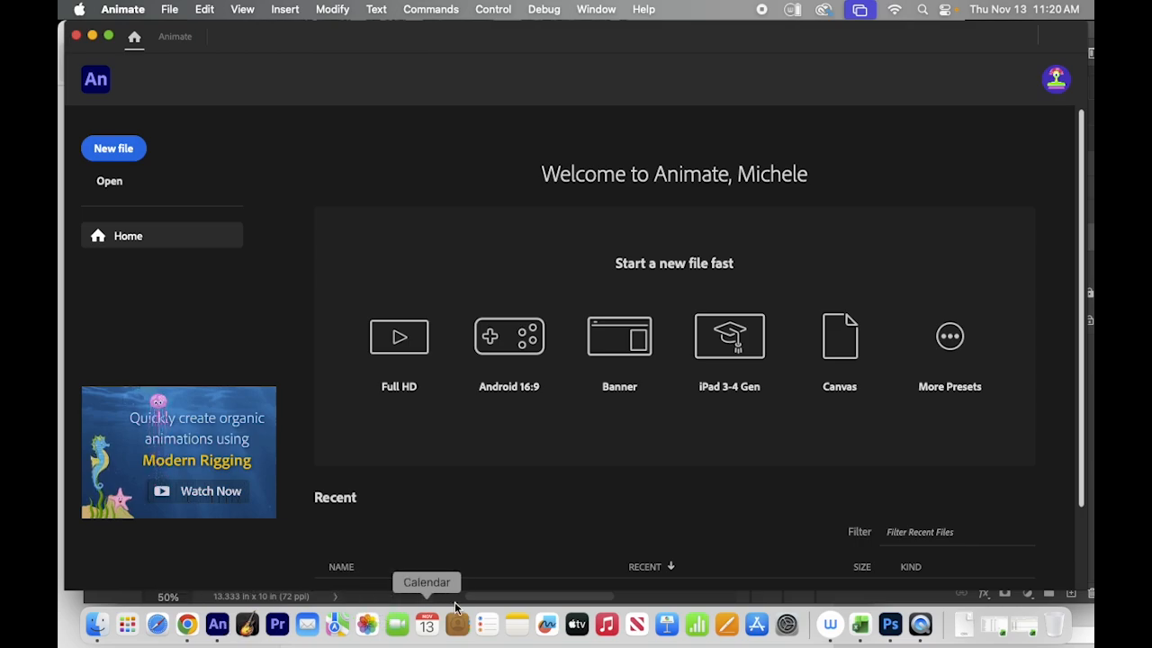
{"action": "left_click", "coordinate": [133, 157]}
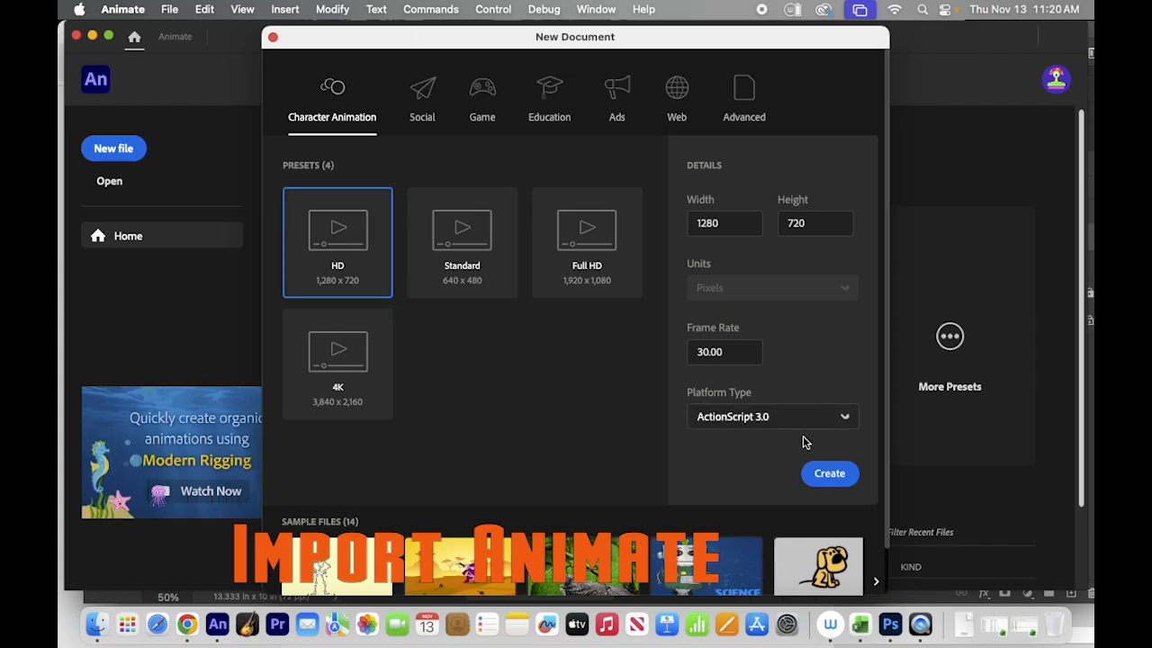
{"action": "left_click", "coordinate": [835, 475]}
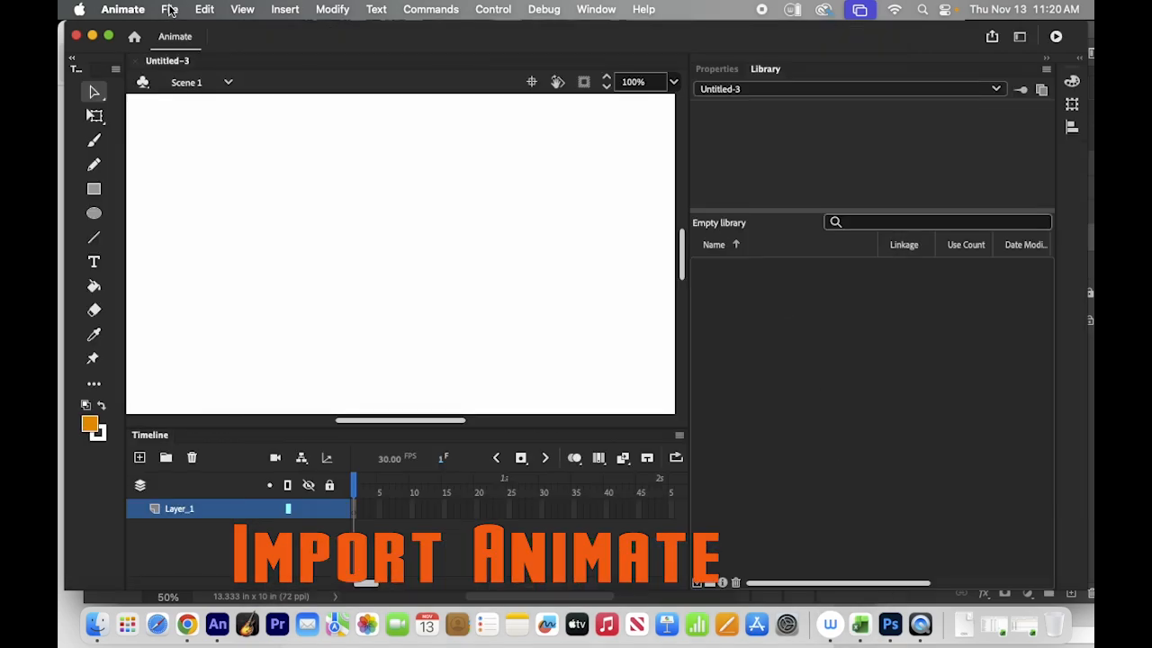
Step: Import bat3.png from the Desktop into the document's library
{"action": "left_click", "coordinate": [169, 9]}
{"action": "mouse_move", "coordinate": [216, 257]}
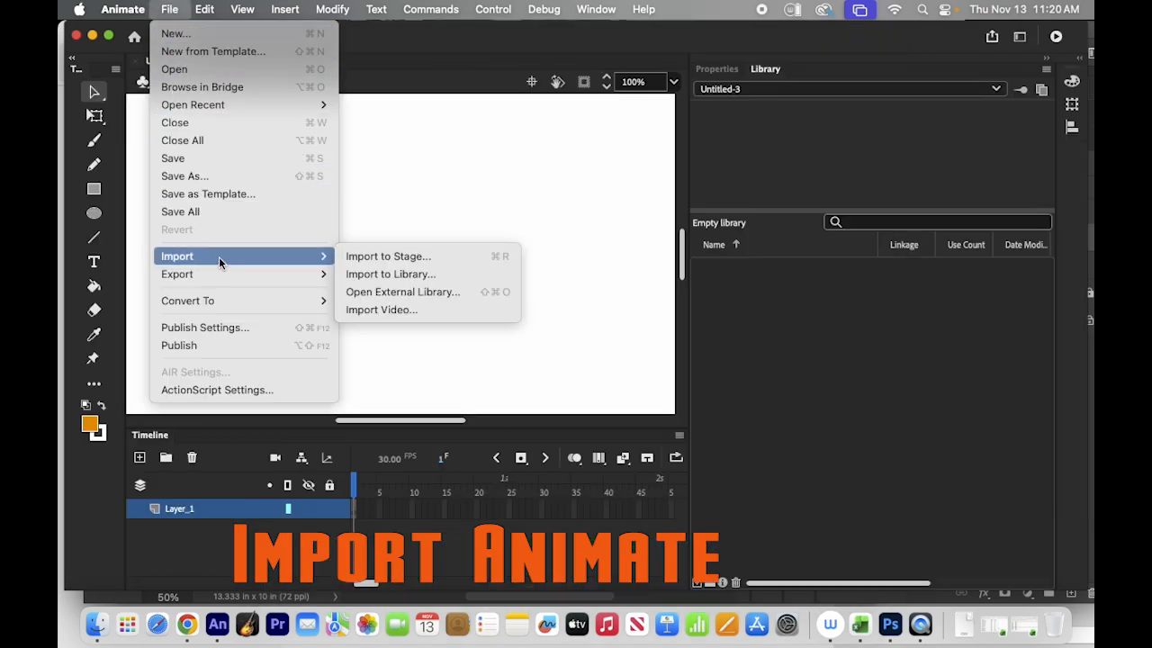
{"action": "left_click", "coordinate": [424, 276]}
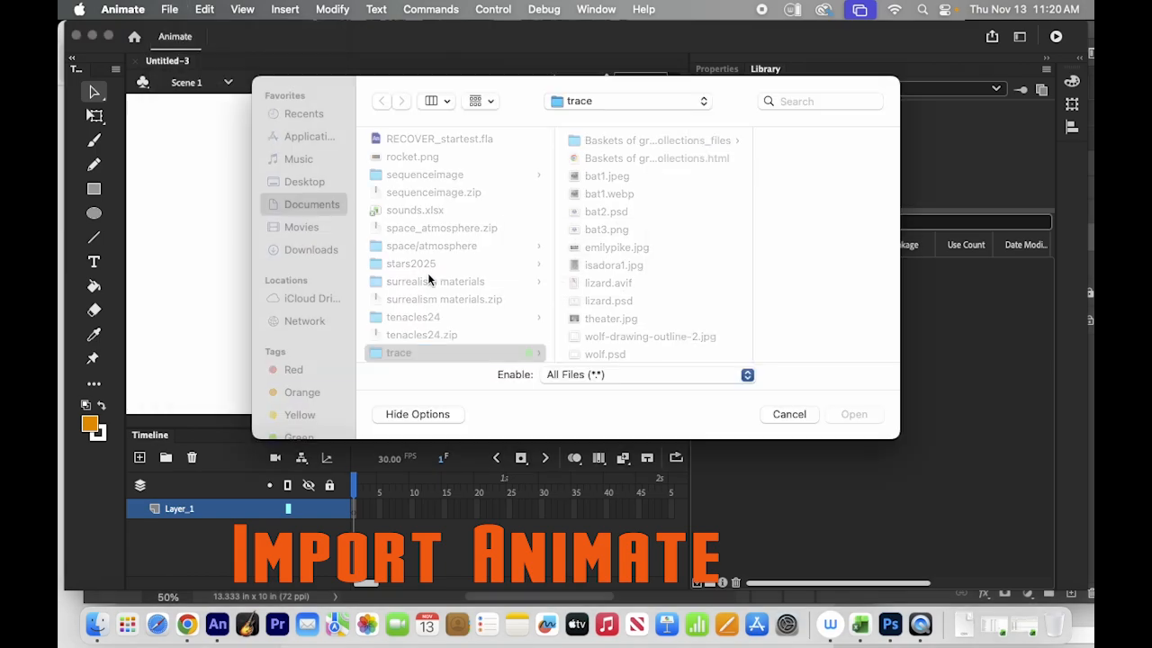
{"action": "left_click", "coordinate": [319, 192]}
{"action": "left_click", "coordinate": [475, 194]}
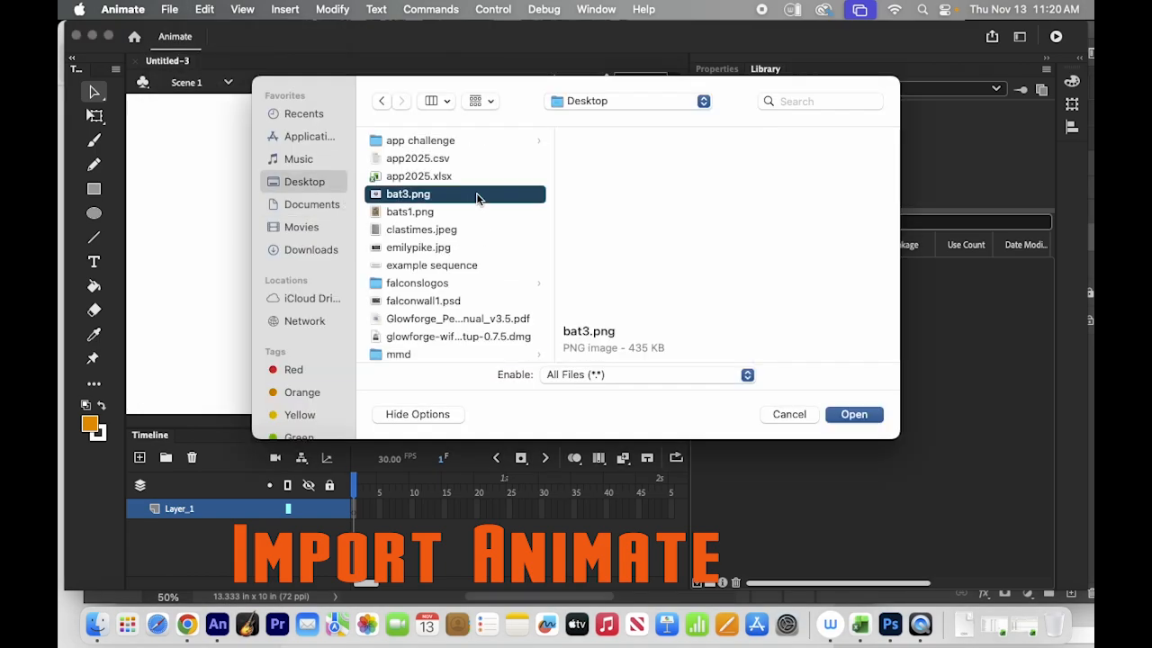
{"action": "left_click", "coordinate": [854, 414]}
Step: Place bat3.png from the library on the stage in frame 1 of Layer_1
{"action": "left_click", "coordinate": [752, 268]}
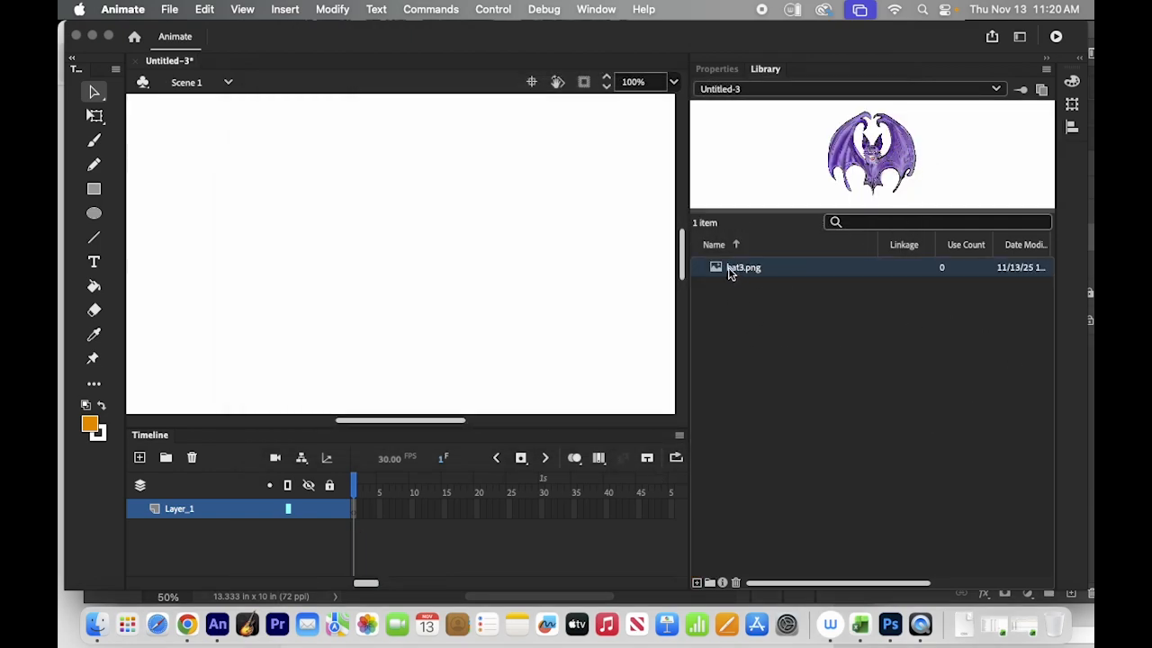
{"action": "left_click_drag", "start_coordinate": [721, 270], "coordinate": [436, 271]}
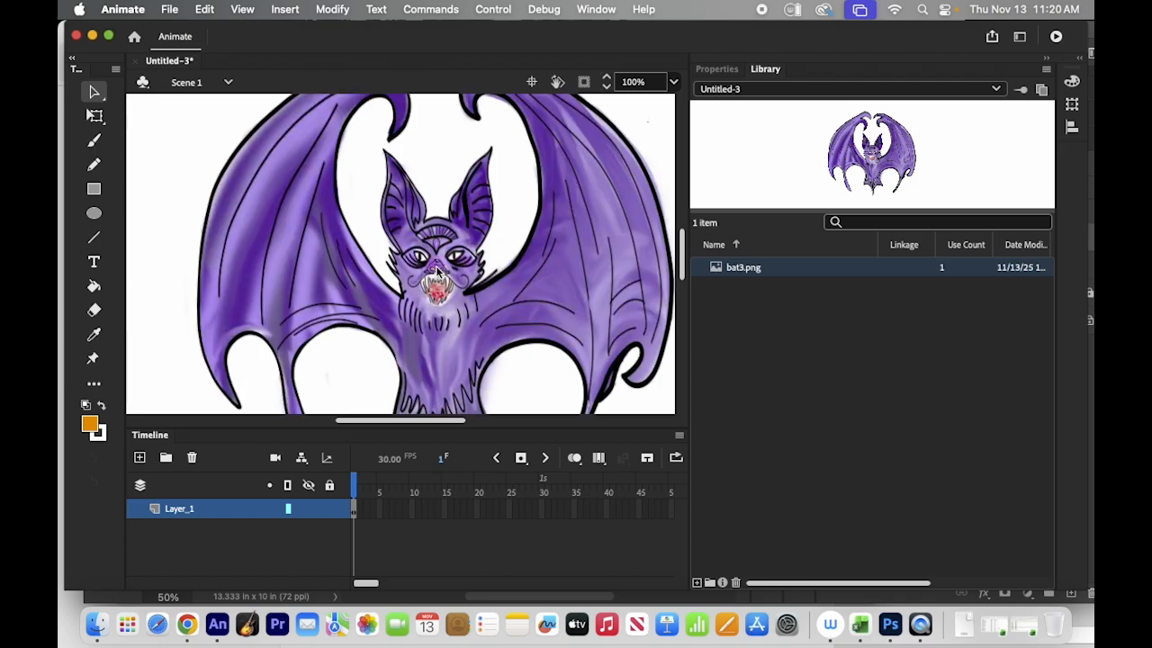
{"action": "left_click", "coordinate": [674, 82]}
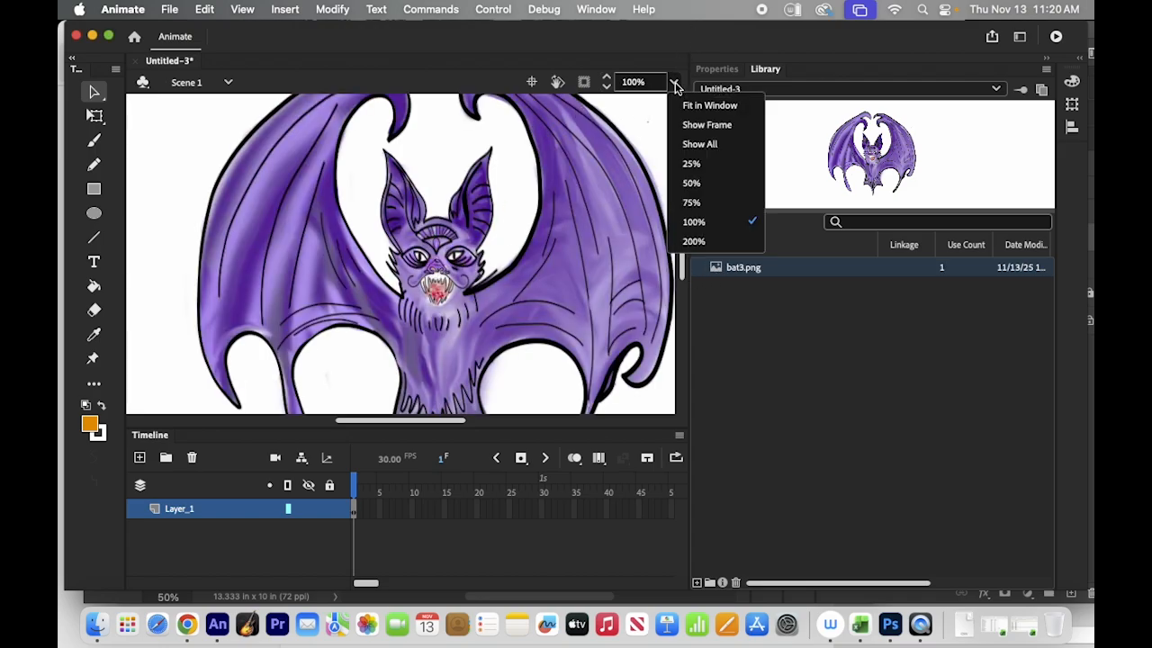
{"action": "left_click", "coordinate": [691, 163]}
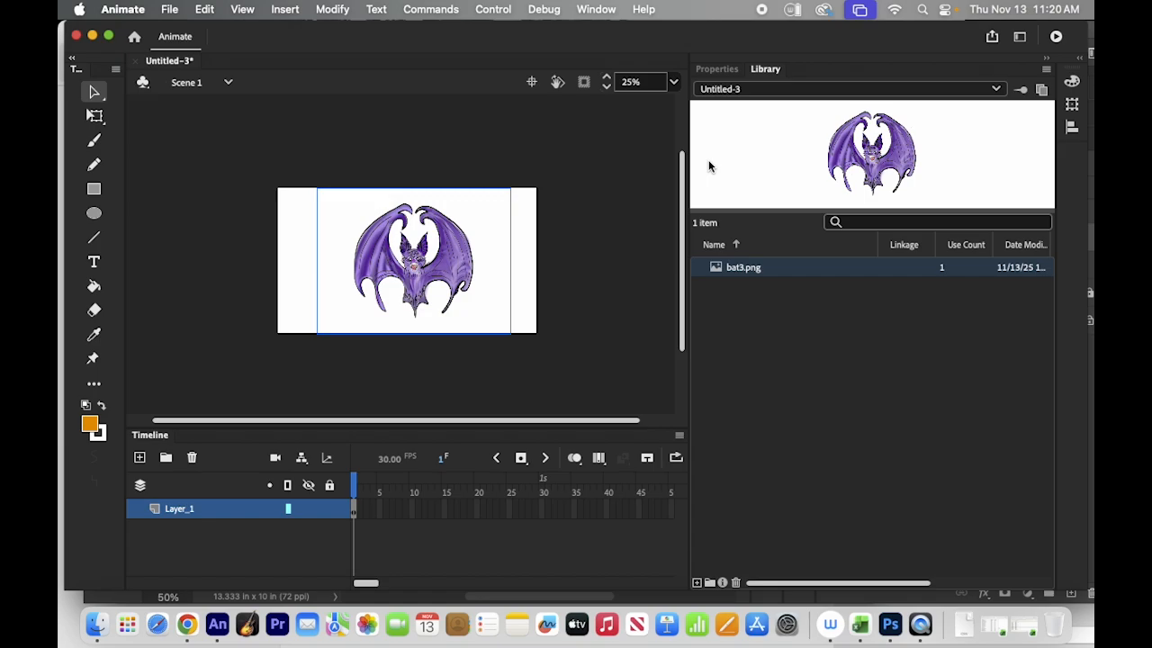
Step: Convert the bat image on the stage to a Movie Clip symbol named bat1
{"action": "left_click", "coordinate": [322, 9]}
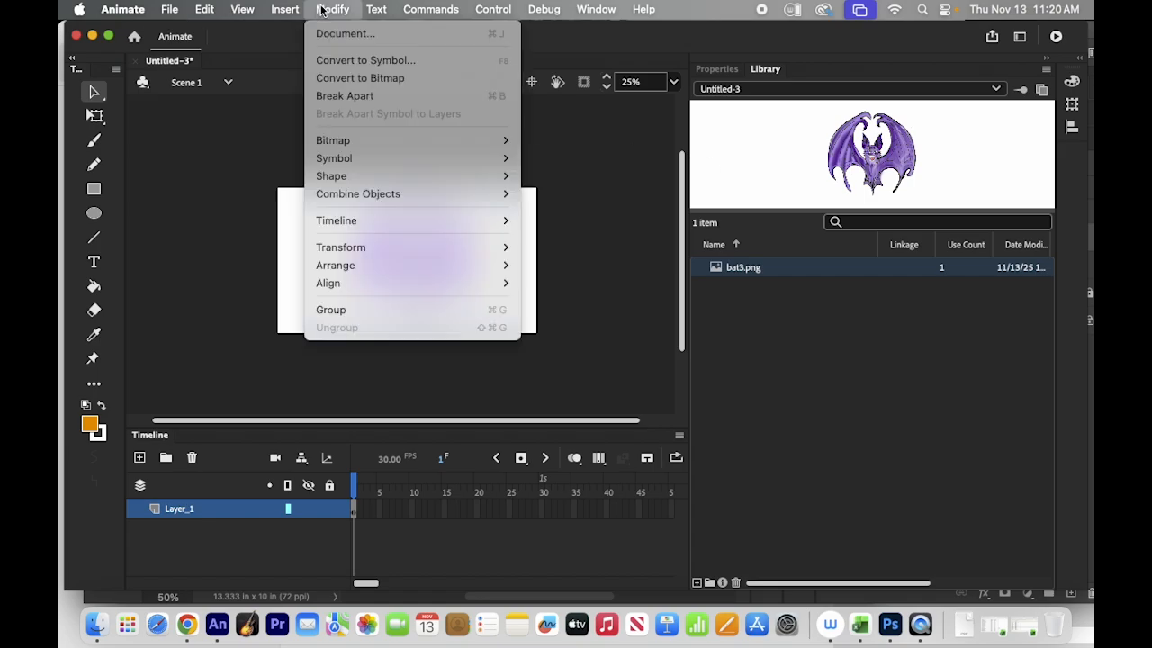
{"action": "left_click", "coordinate": [384, 61]}
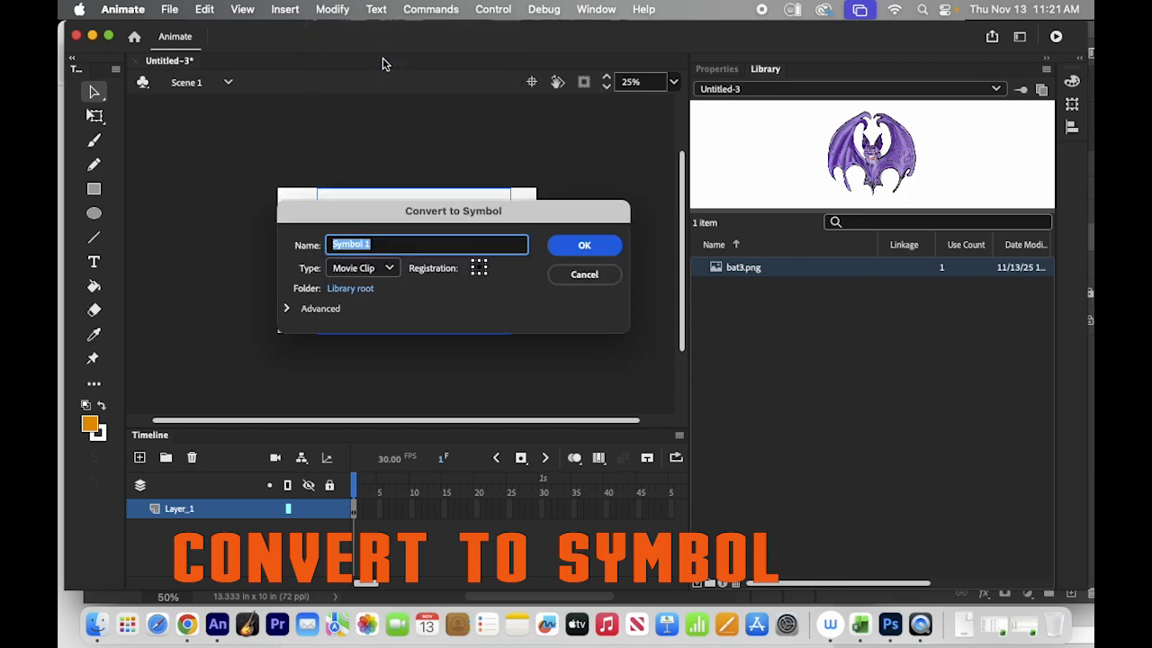
{"action": "type", "text": "bat1"}
{"action": "left_click", "coordinate": [394, 269]}
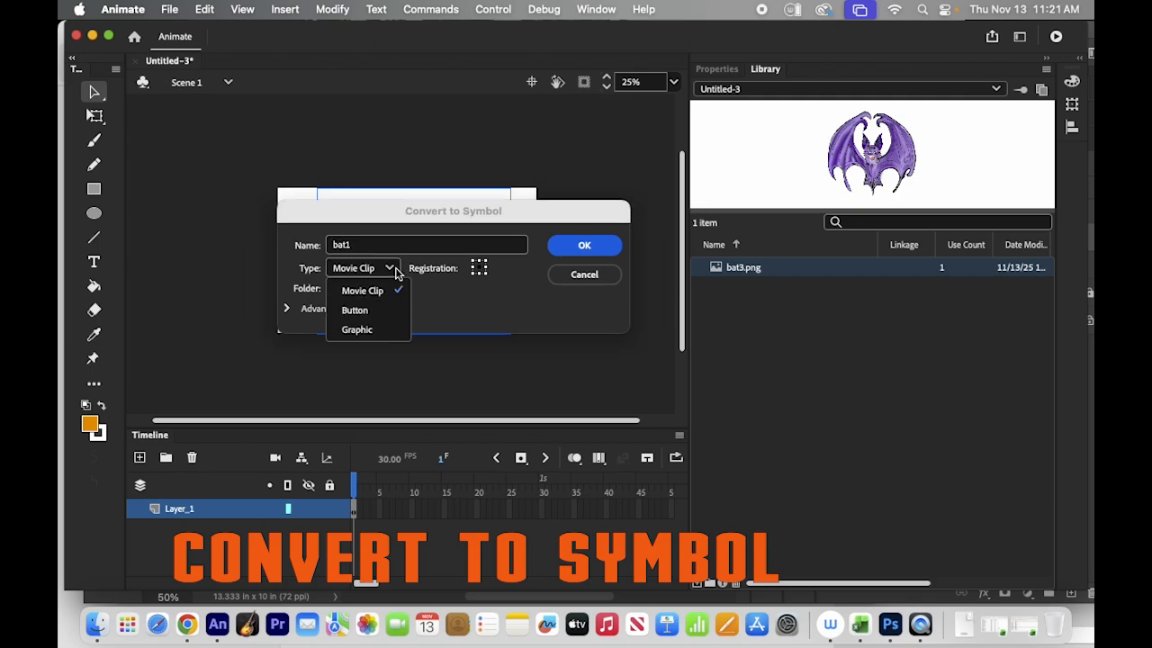
{"action": "left_click", "coordinate": [395, 273]}
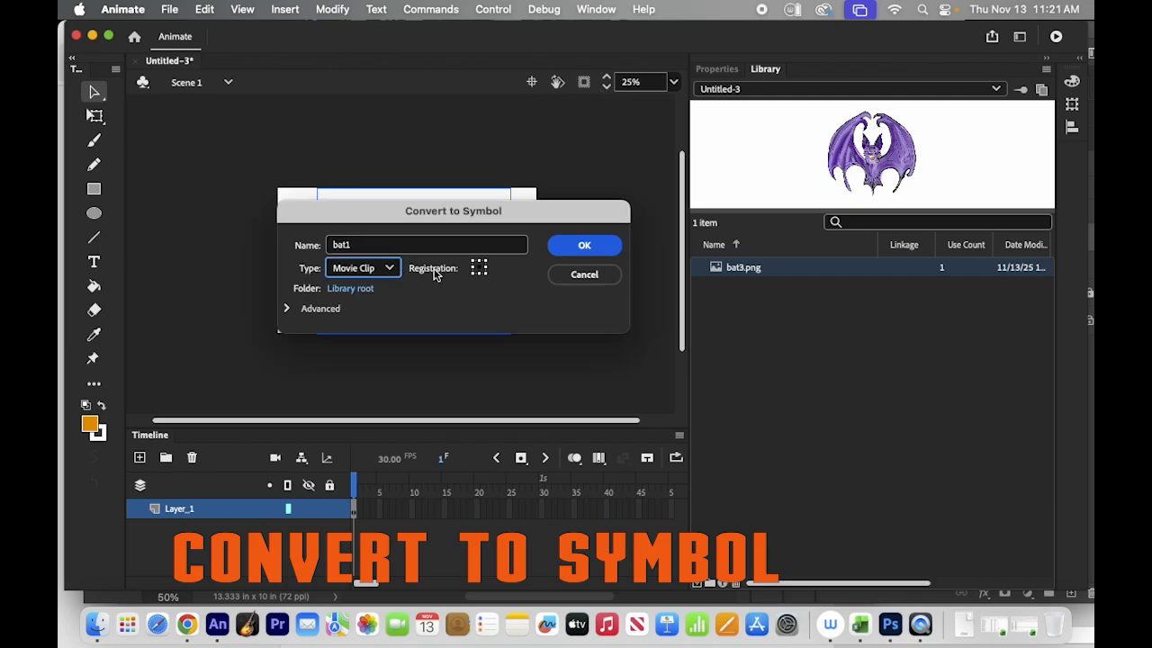
{"action": "left_click", "coordinate": [607, 254]}
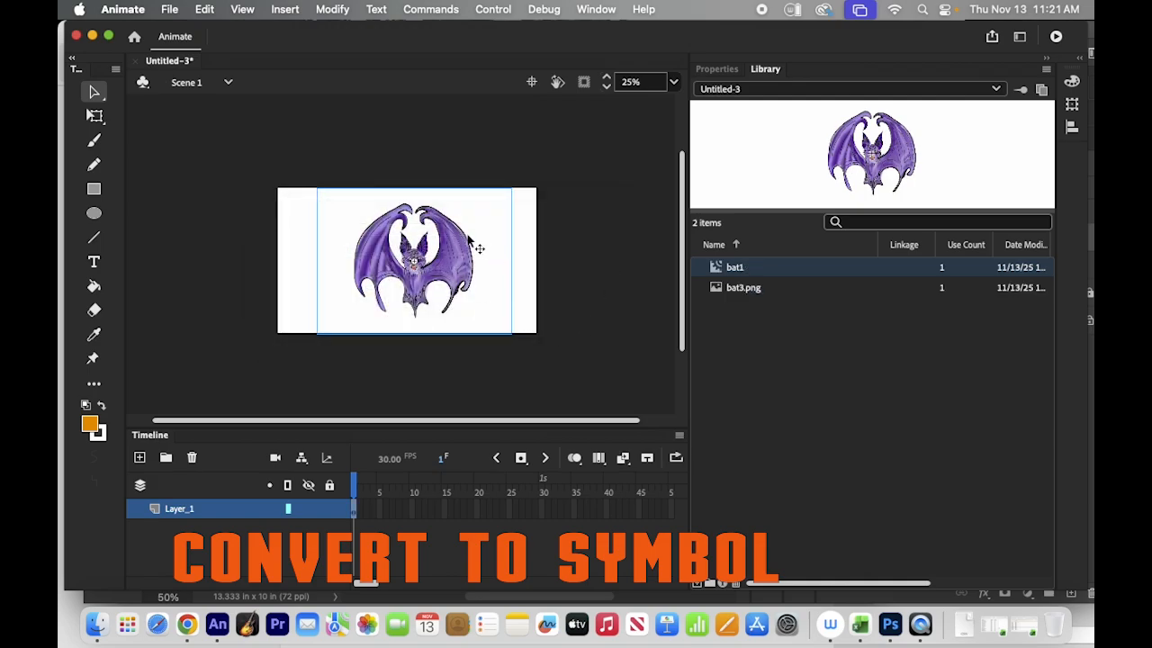
Step: Replace the bat on the stage with a fresh instance of the bat1 symbol from the library
{"action": "scroll", "coordinate": [427, 282], "scroll_direction": "right", "scroll_amount": 2}
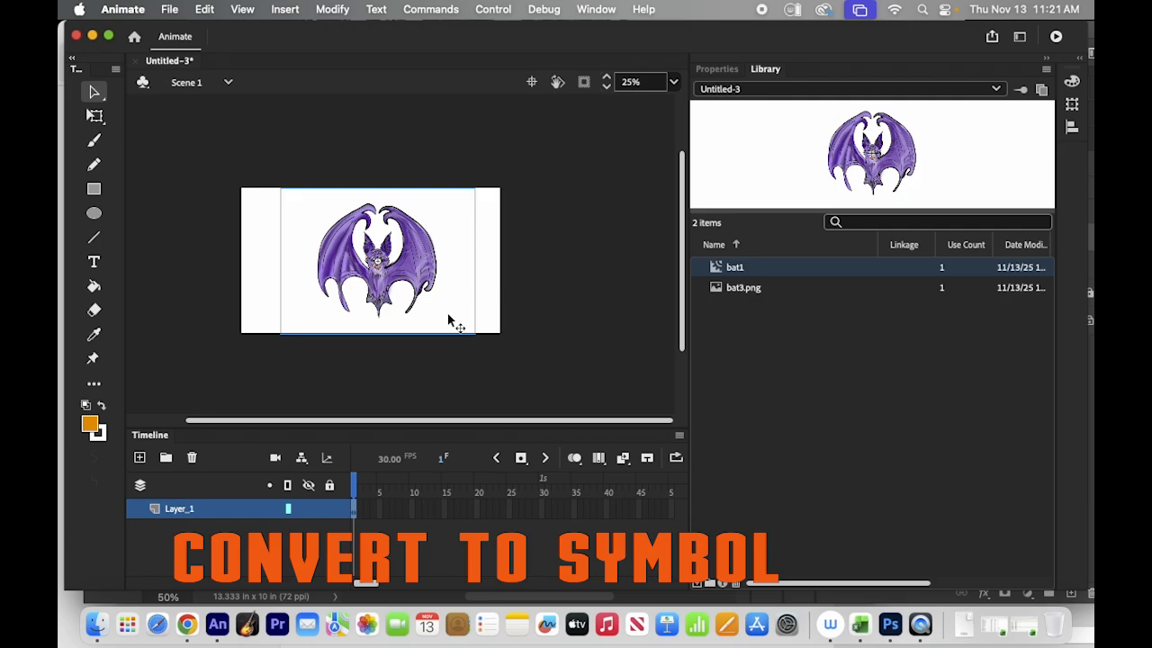
{"action": "key", "text": "Delete"}
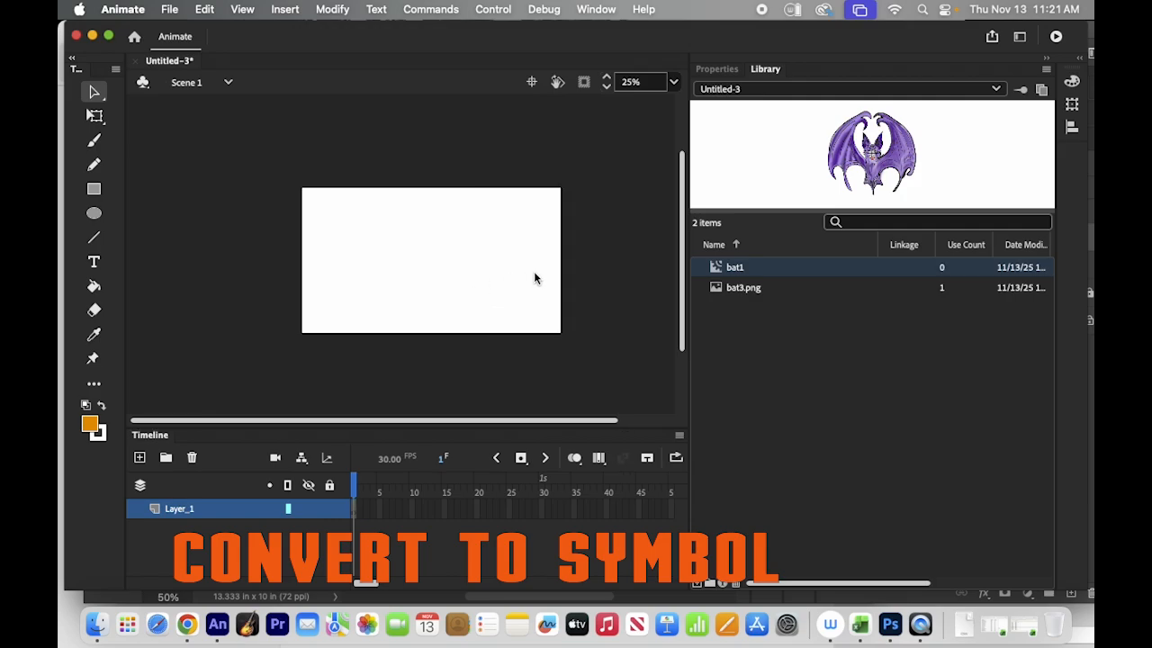
{"action": "left_click_drag", "start_coordinate": [455, 258], "coordinate": [456, 260]}
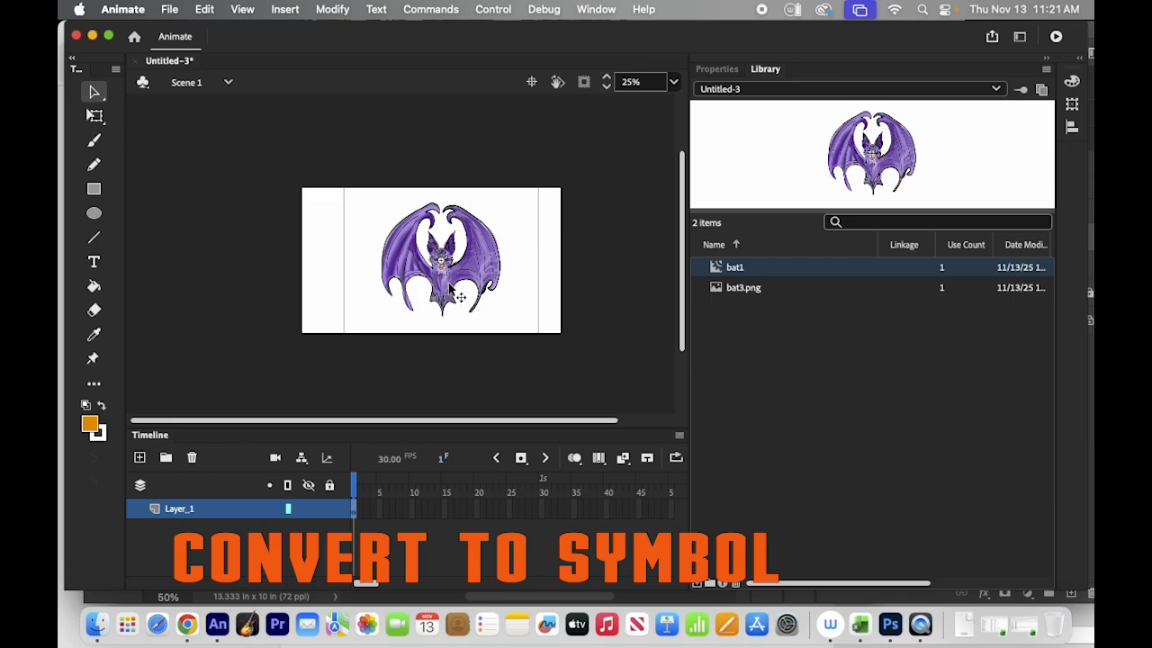
Step: Inside the bat1 symbol, use the Asset Warp tool to add a chest joint with bones to the forehead and tail
{"action": "double_click", "coordinate": [459, 295]}
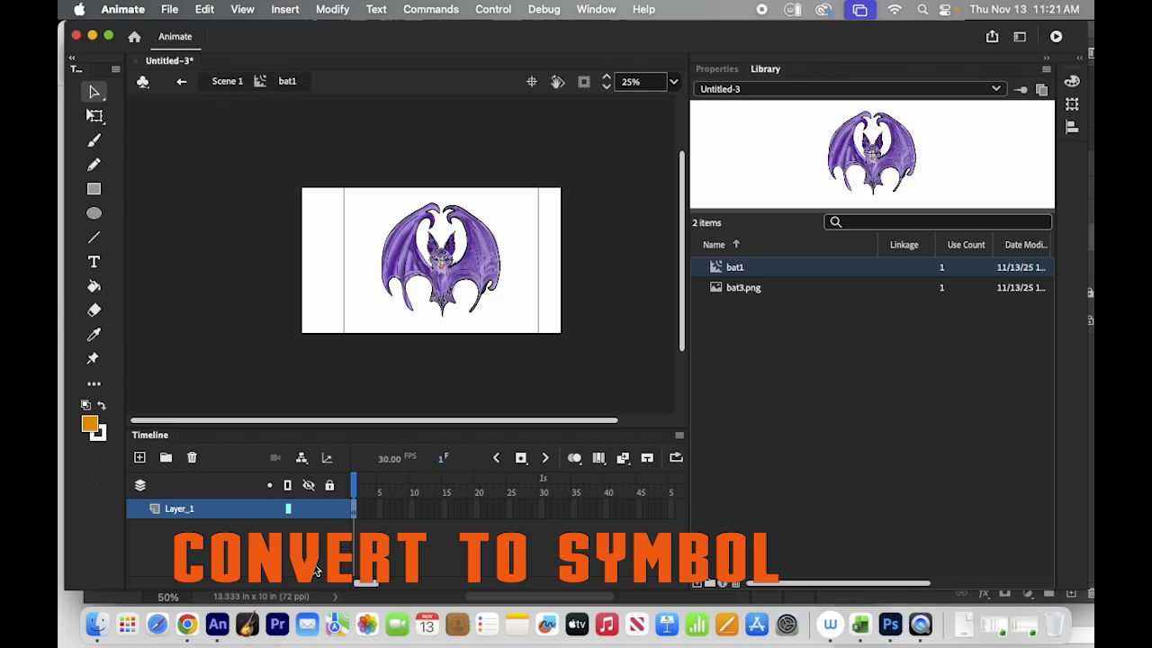
{"action": "left_click", "coordinate": [99, 360]}
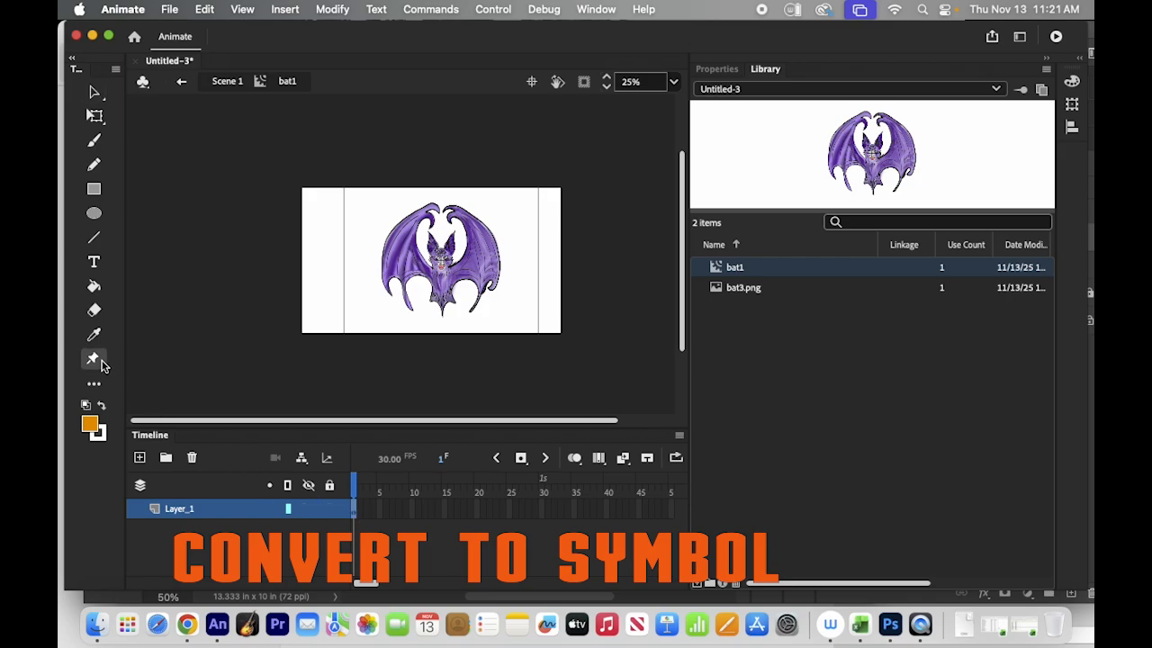
{"action": "left_click", "coordinate": [673, 82]}
{"action": "left_click", "coordinate": [693, 202]}
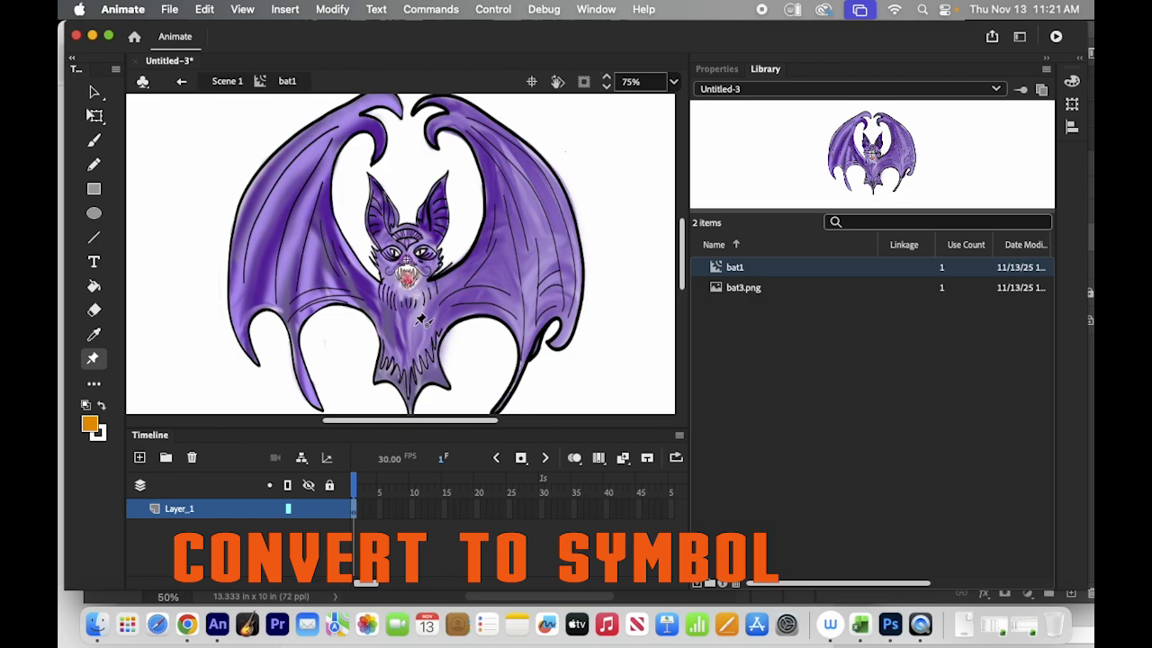
{"action": "left_click", "coordinate": [405, 315]}
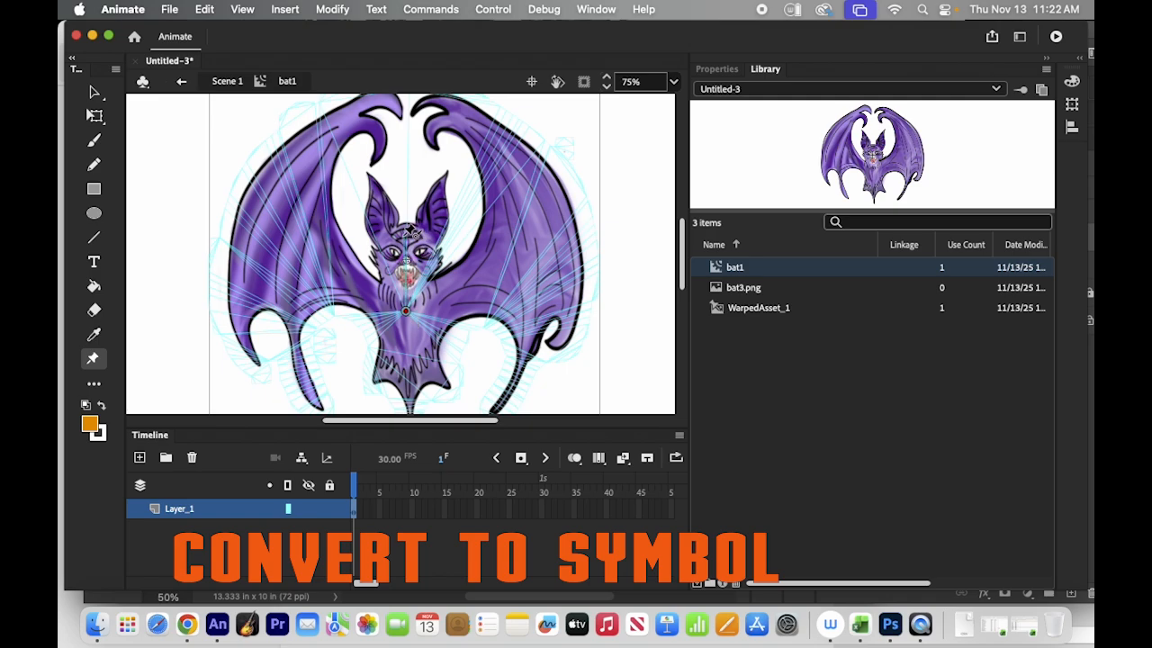
{"action": "left_click", "coordinate": [406, 248]}
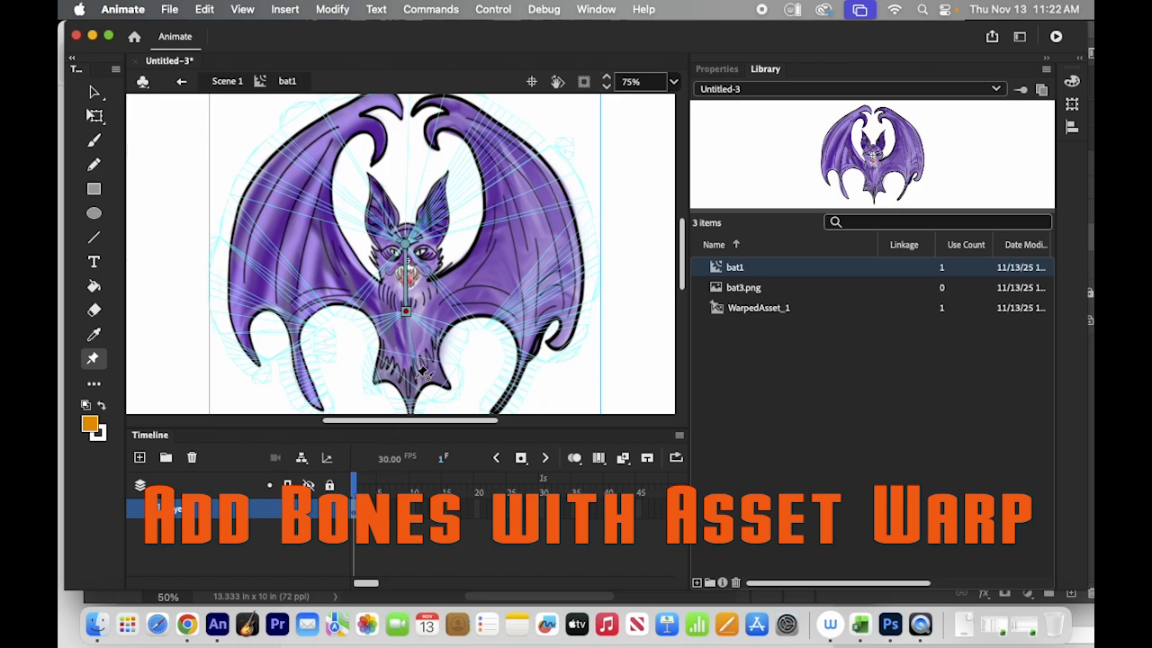
{"action": "left_click", "coordinate": [409, 401]}
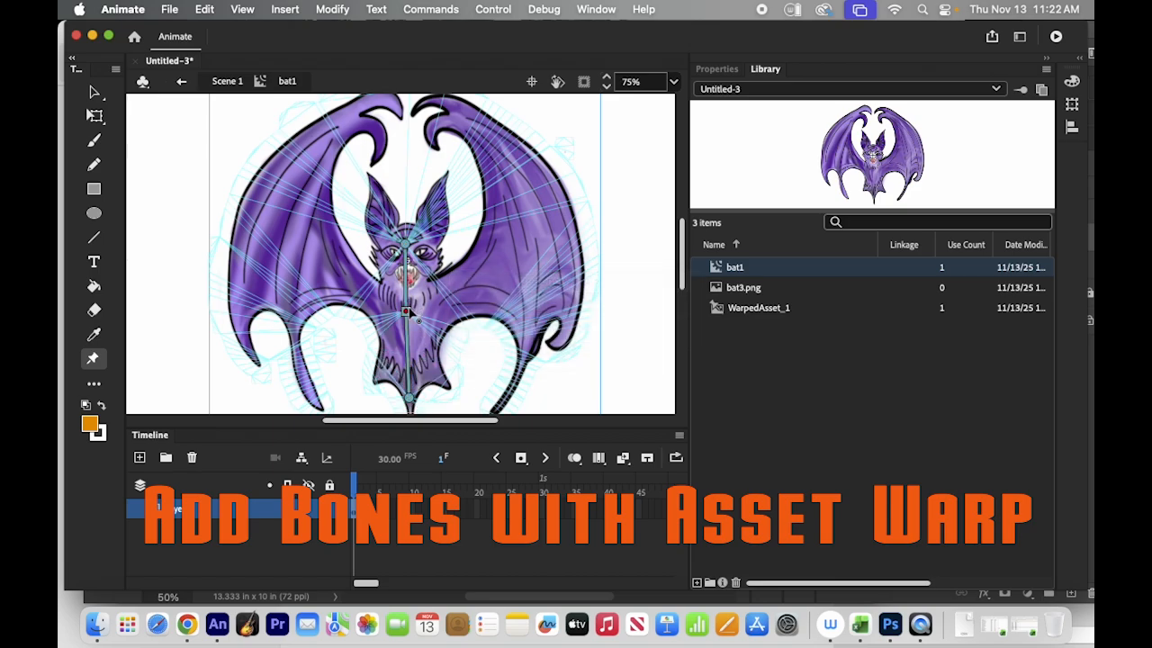
Step: Add a two-bone chain from the chest joint through the middle of each wing to its upper part
{"action": "left_click", "coordinate": [547, 271]}
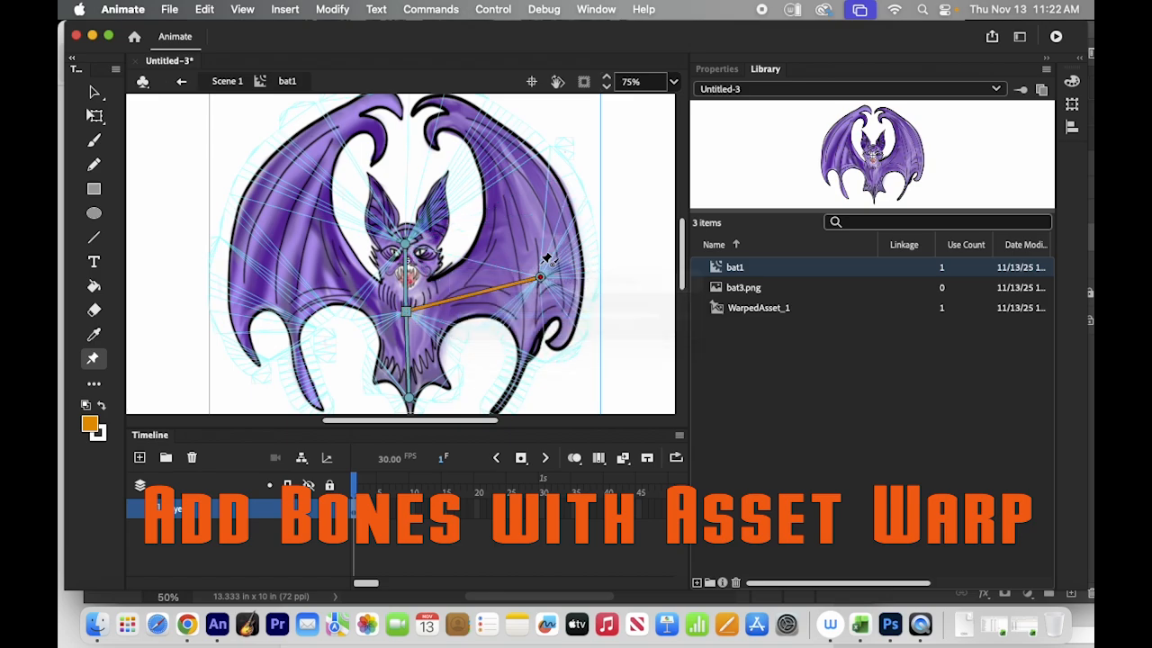
{"action": "left_click", "coordinate": [504, 167]}
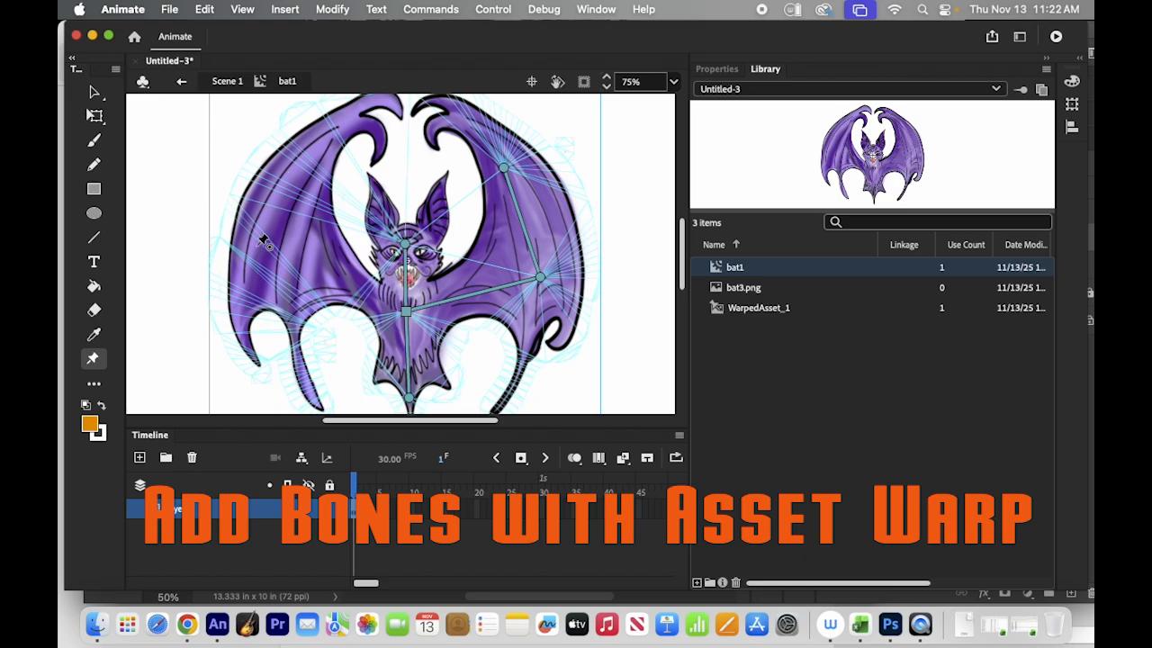
{"action": "left_click", "coordinate": [406, 312]}
{"action": "left_click_drag", "start_coordinate": [407, 312], "coordinate": [292, 276]}
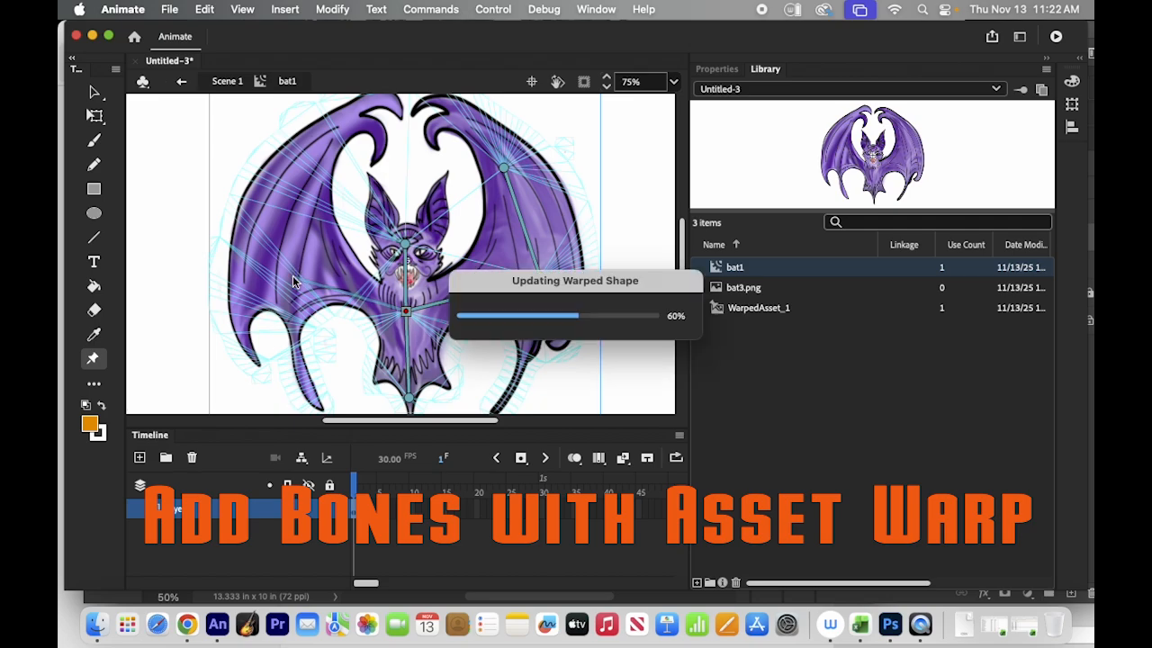
{"action": "left_click", "coordinate": [299, 197]}
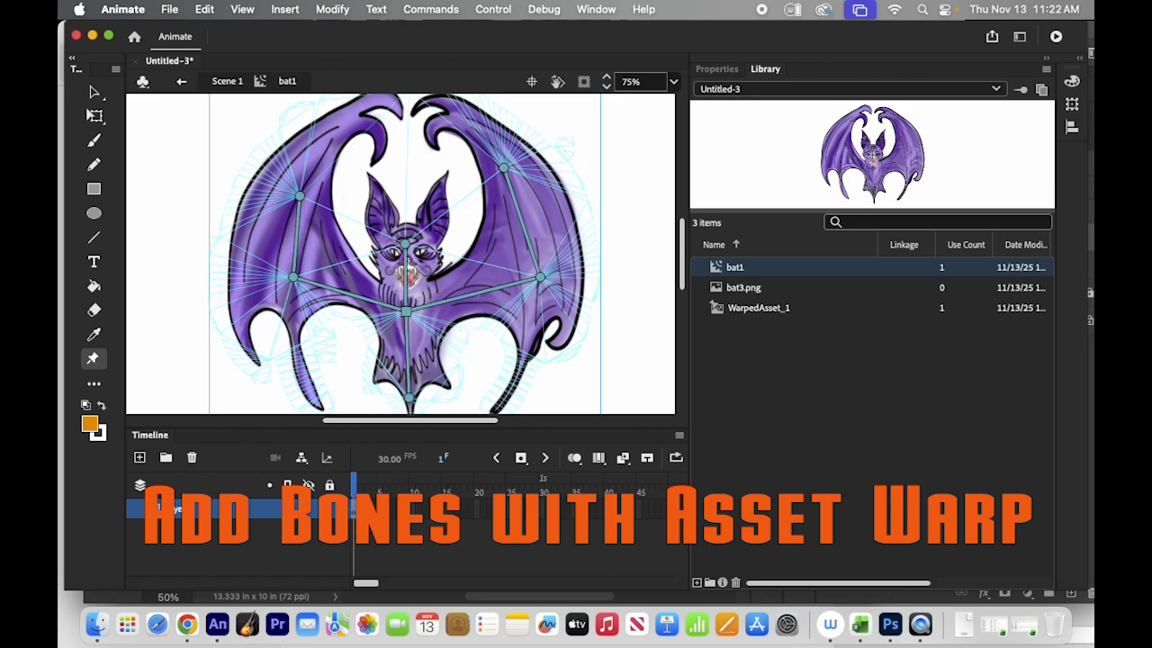
Step: Insert a keyframe at frame 5 of Layer_1 in the bat1 timeline
{"action": "left_click", "coordinate": [391, 519]}
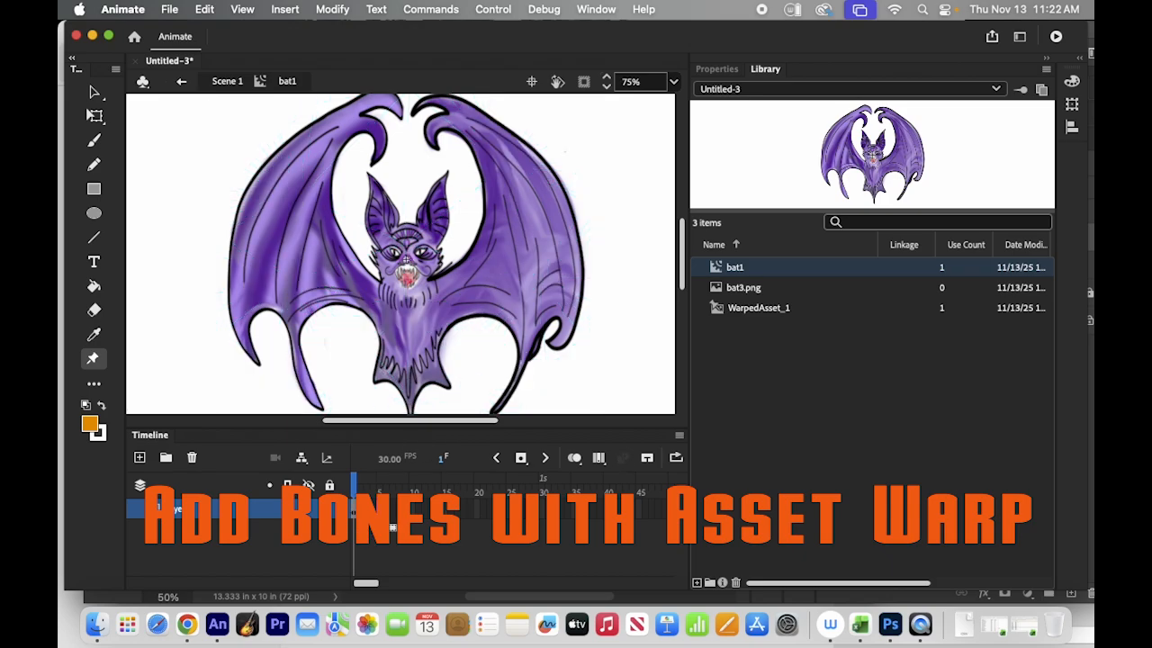
{"action": "left_click", "coordinate": [520, 459]}
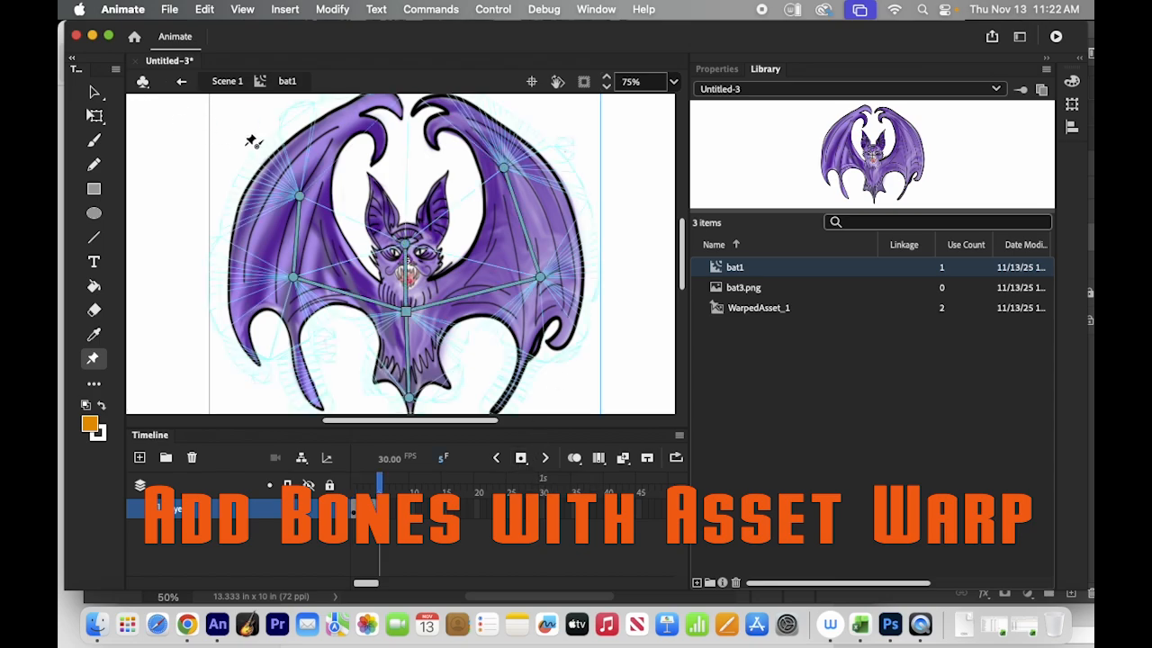
{"action": "left_click", "coordinate": [508, 171]}
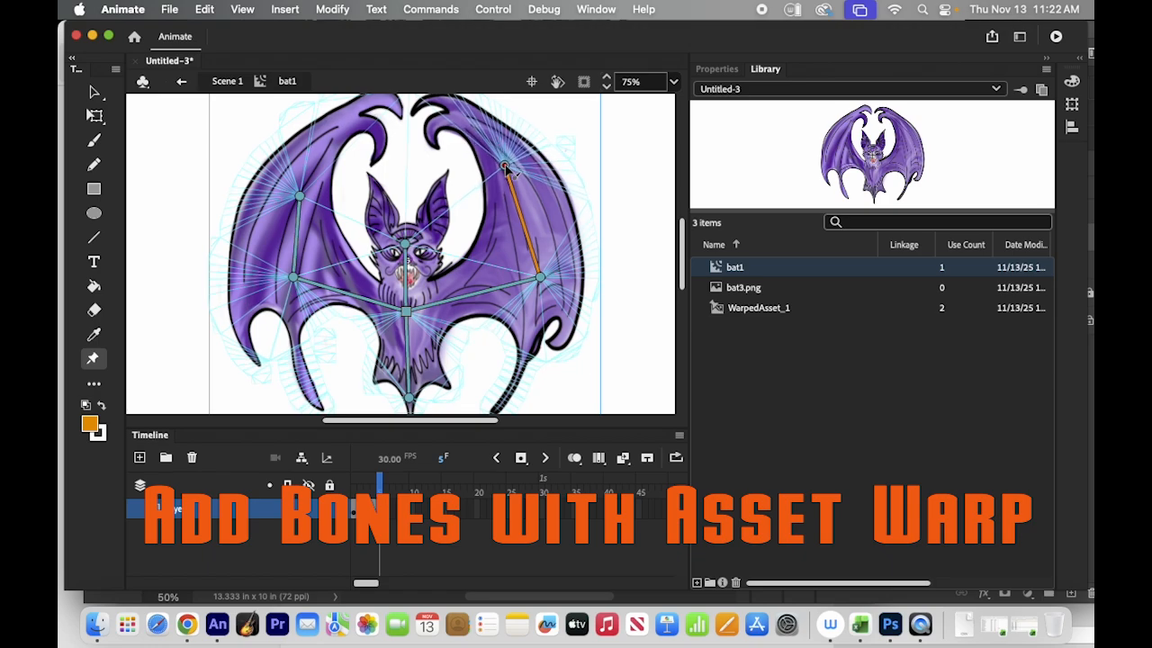
{"action": "key", "text": "super+z"}
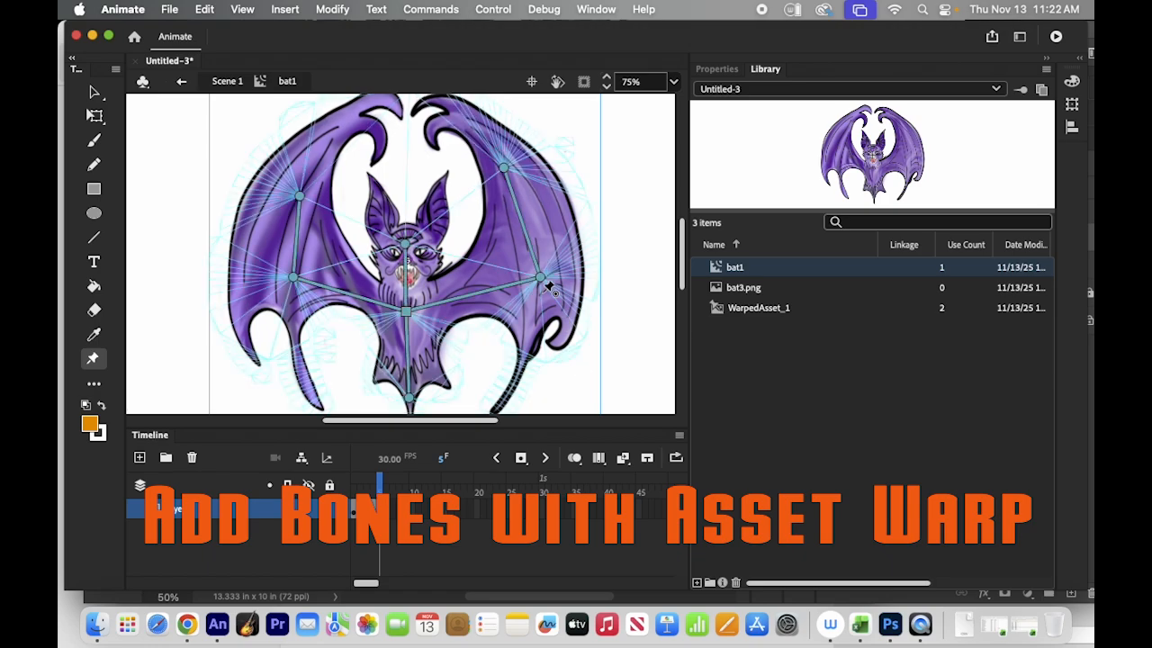
Step: On frame 5, lower both mid-wing joints, tilt the head toward the left wing and swing the tail toward the right
{"action": "left_click_drag", "start_coordinate": [543, 283], "coordinate": [543, 308]}
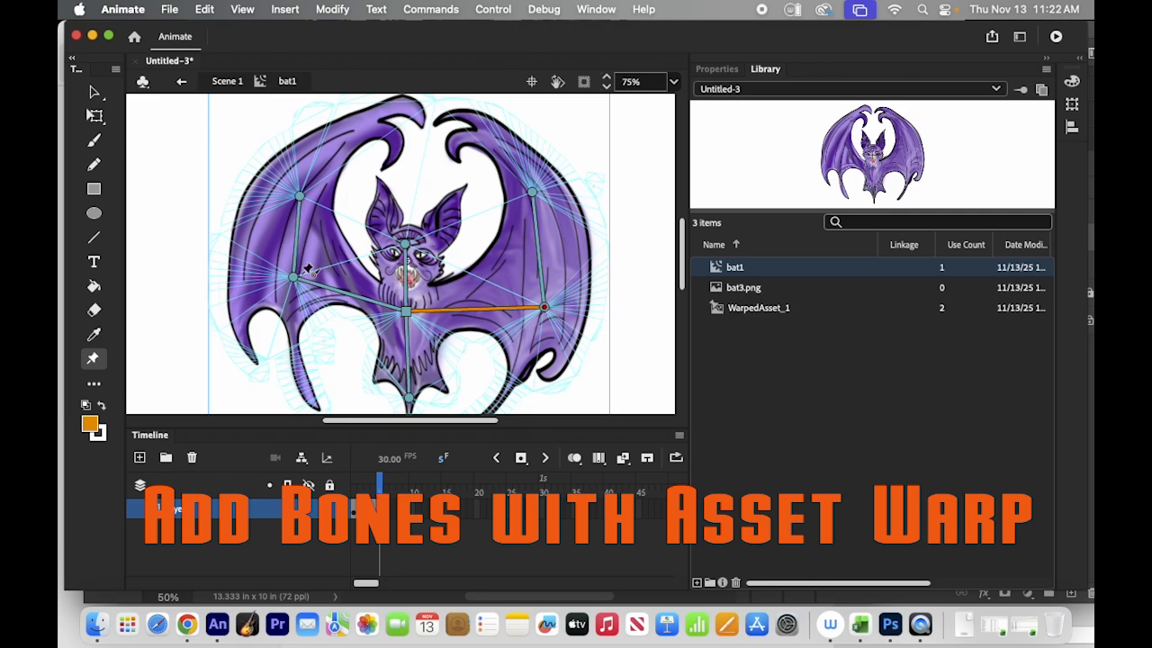
{"action": "left_click_drag", "start_coordinate": [292, 280], "coordinate": [291, 310]}
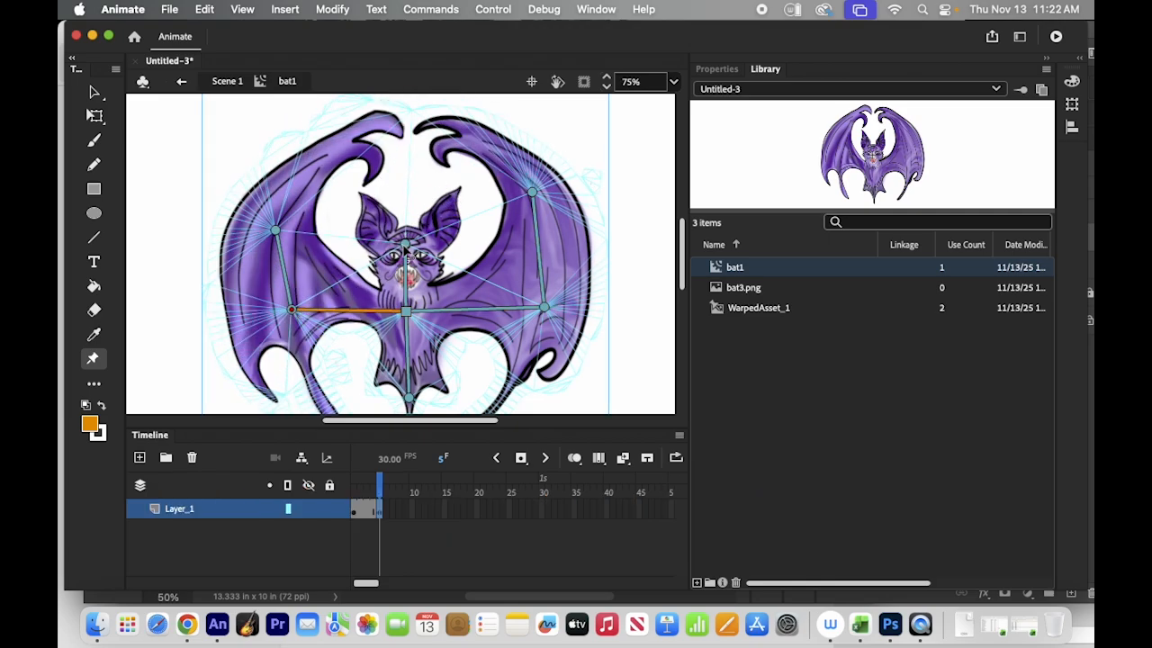
{"action": "left_click_drag", "start_coordinate": [405, 243], "coordinate": [391, 254]}
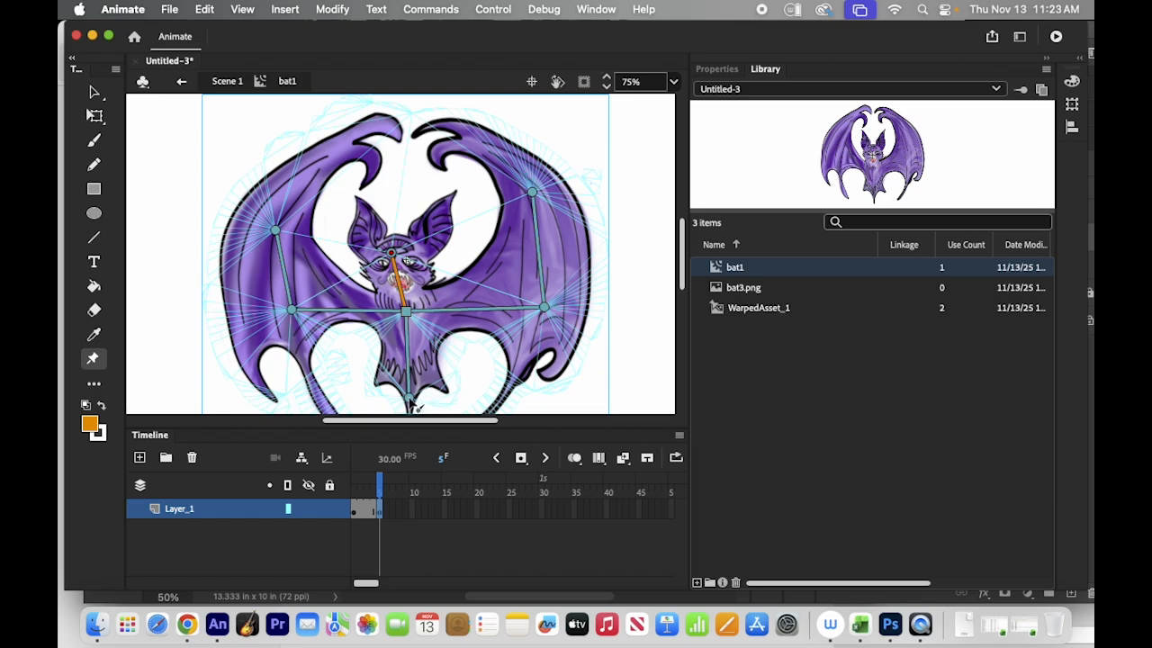
{"action": "left_click_drag", "start_coordinate": [416, 405], "coordinate": [423, 397]}
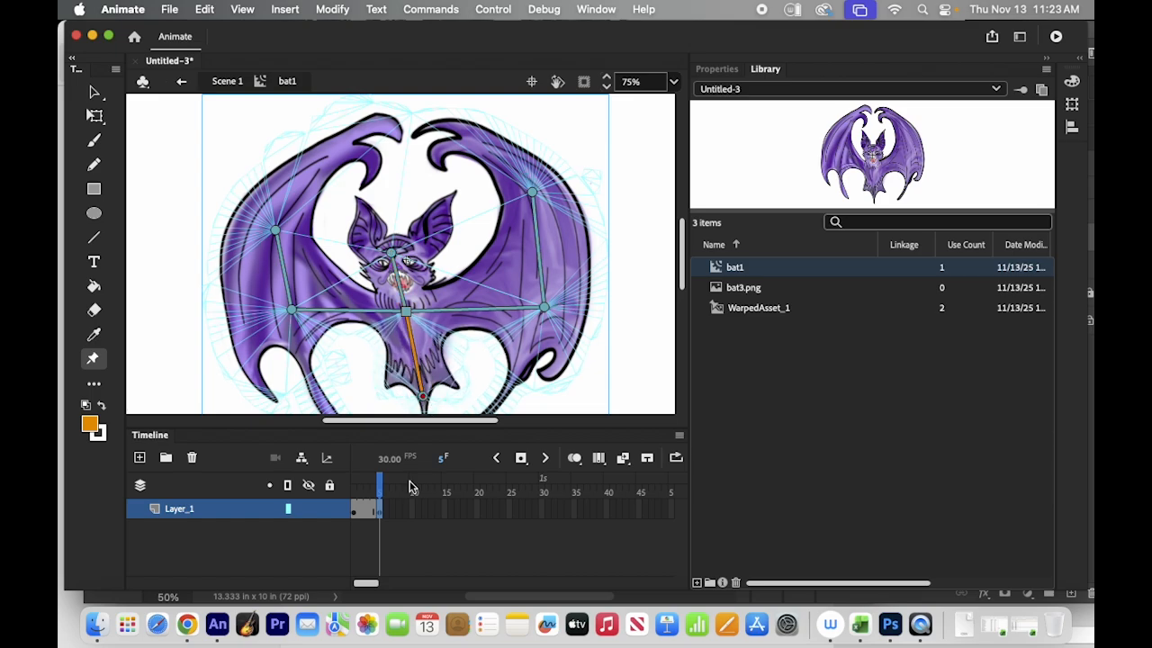
Step: Insert a keyframe at frame 9 and pose it with both mid-wing joints raised, the head upright and the tail swung slightly left
{"action": "mouse_move", "coordinate": [382, 489]}
{"action": "left_mouse_down"}
{"action": "mouse_move", "coordinate": [368, 491]}
{"action": "mouse_move", "coordinate": [396, 493]}
{"action": "left_mouse_up"}
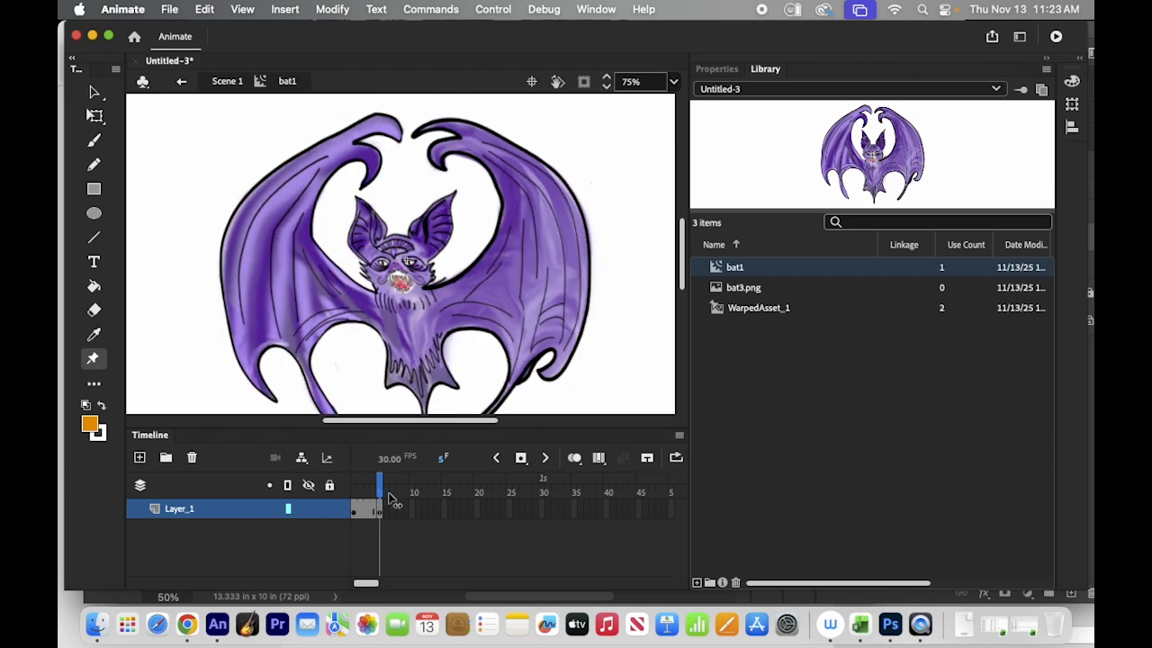
{"action": "left_click", "coordinate": [405, 509]}
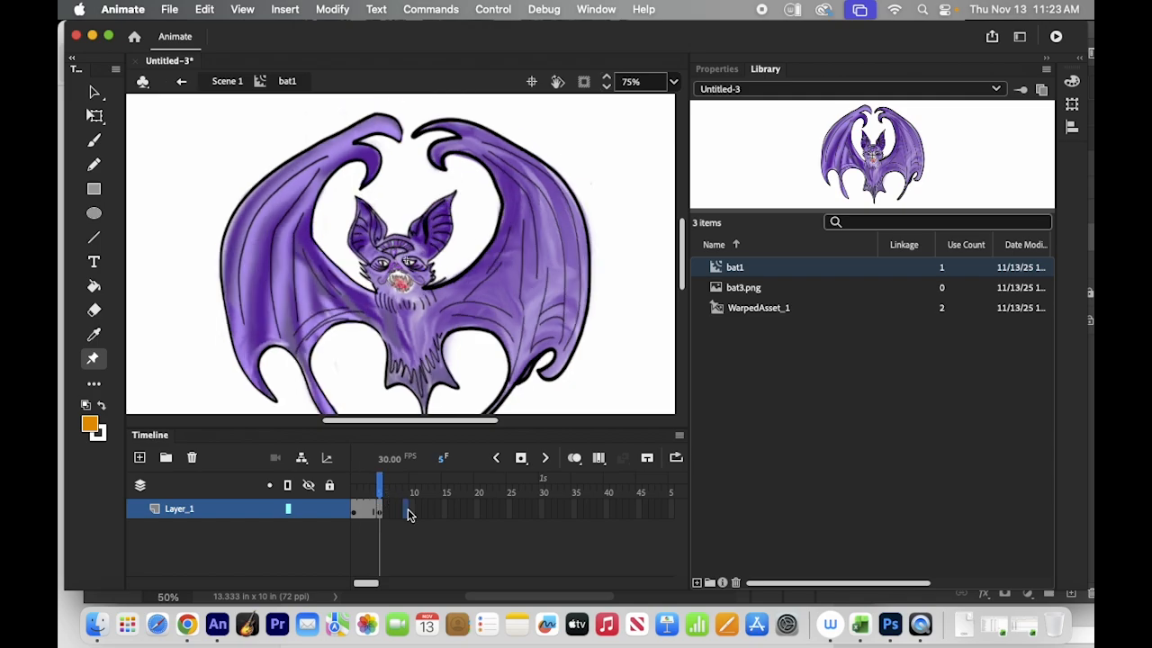
{"action": "left_click", "coordinate": [522, 461]}
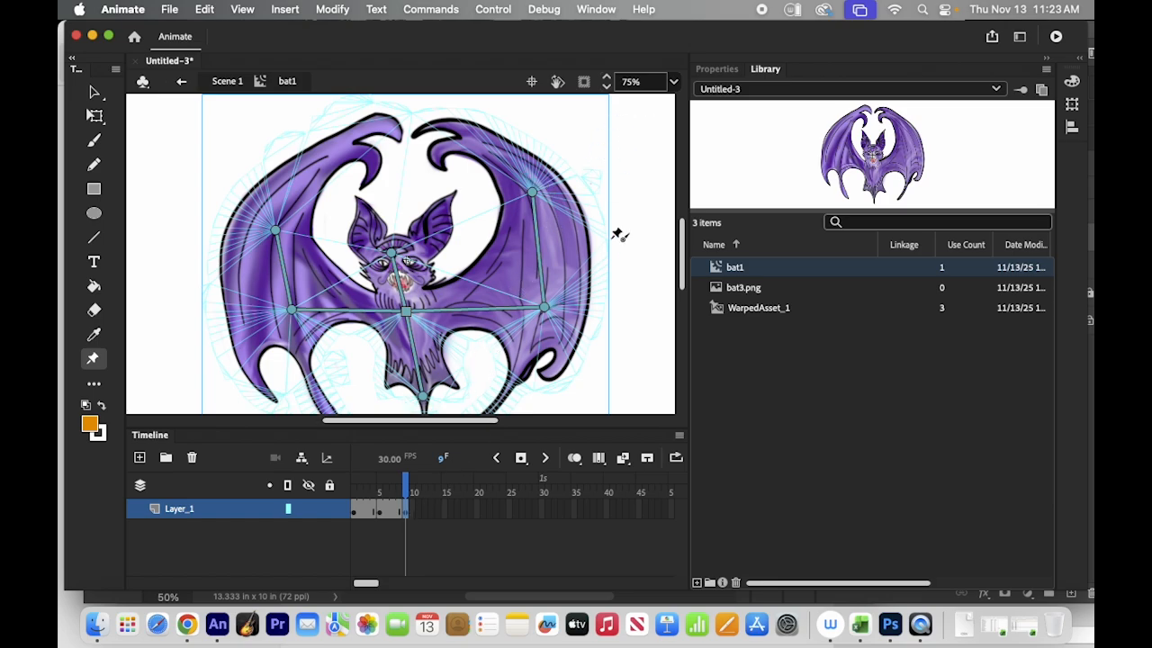
{"action": "left_click_drag", "start_coordinate": [545, 309], "coordinate": [534, 284]}
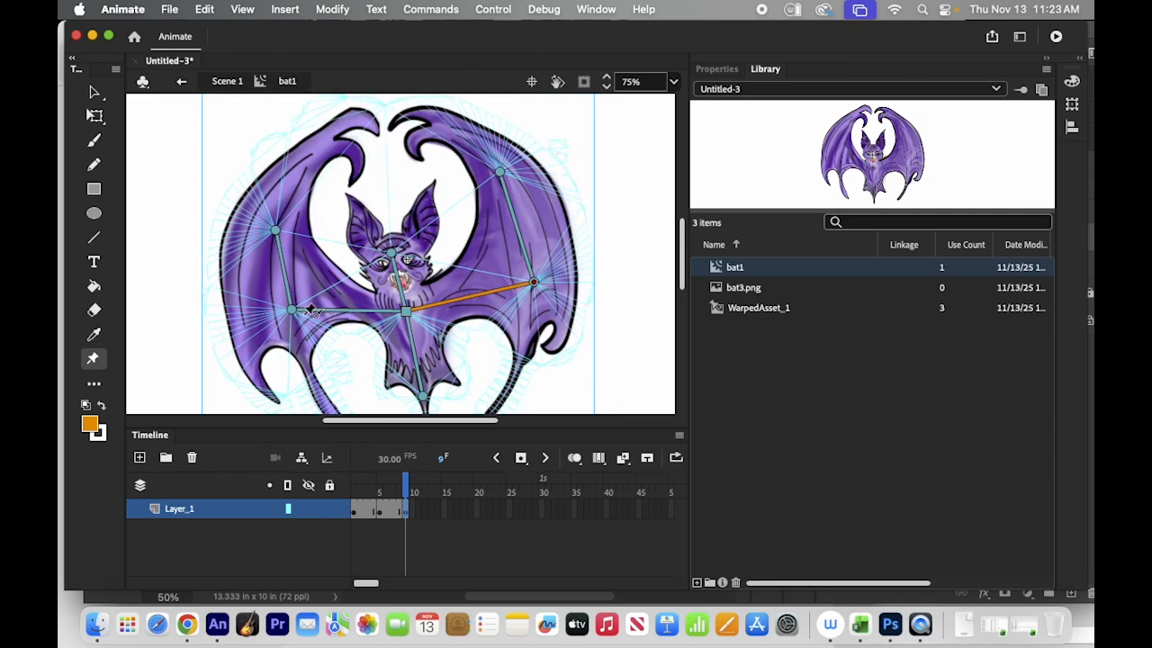
{"action": "left_click_drag", "start_coordinate": [294, 312], "coordinate": [308, 296]}
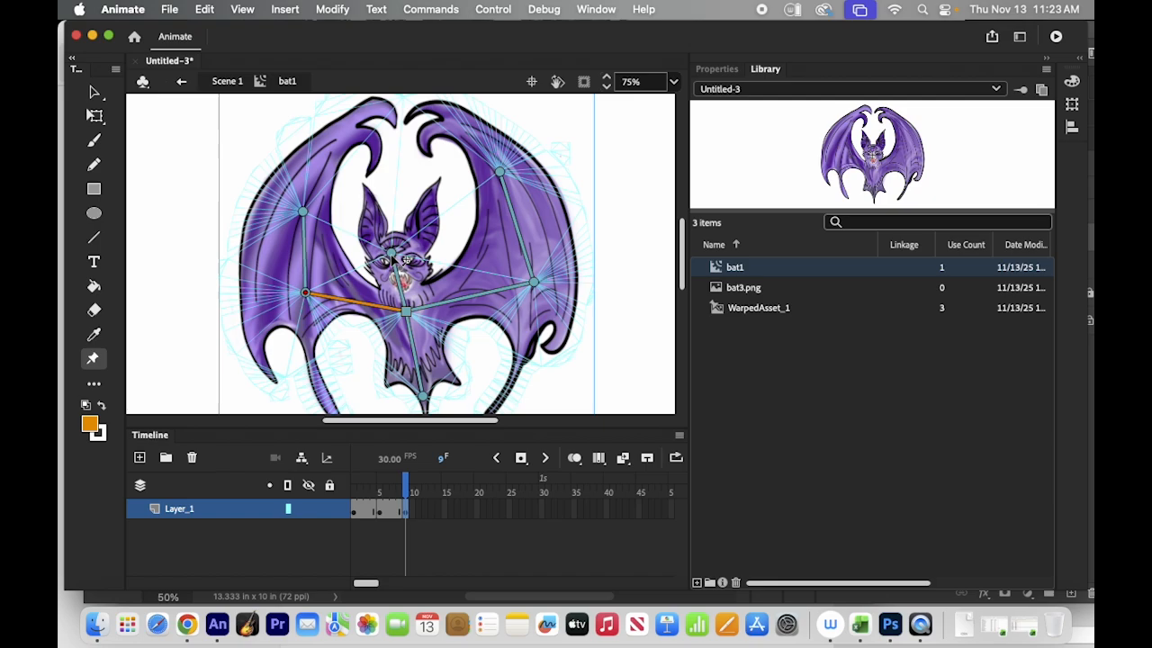
{"action": "left_click_drag", "start_coordinate": [403, 258], "coordinate": [406, 255]}
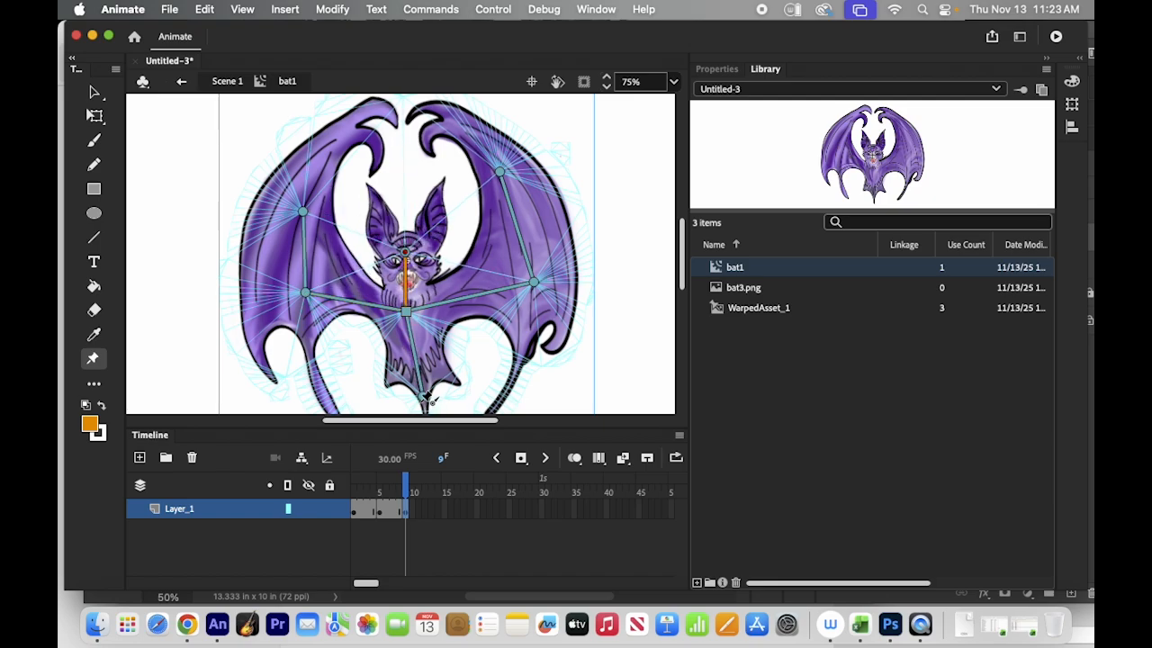
{"action": "left_click_drag", "start_coordinate": [427, 401], "coordinate": [401, 402]}
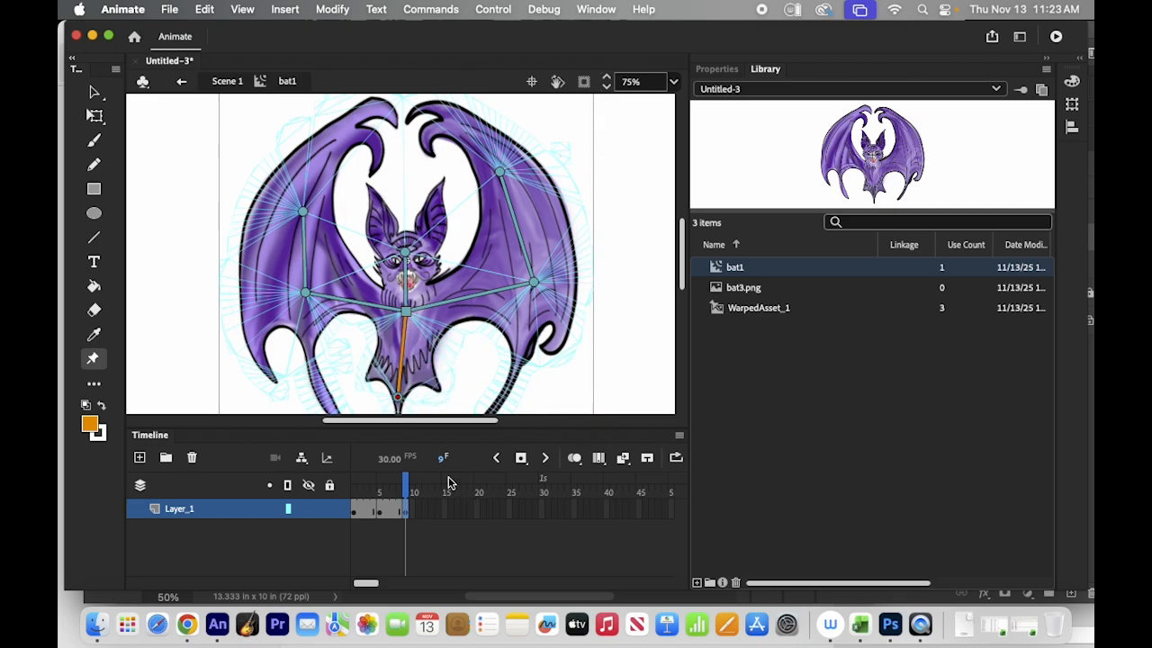
Step: Insert a keyframe at frame 13 and pose it with both mid-wing joints lowered, the head stretched up and the tail swung right
{"action": "left_click", "coordinate": [431, 517]}
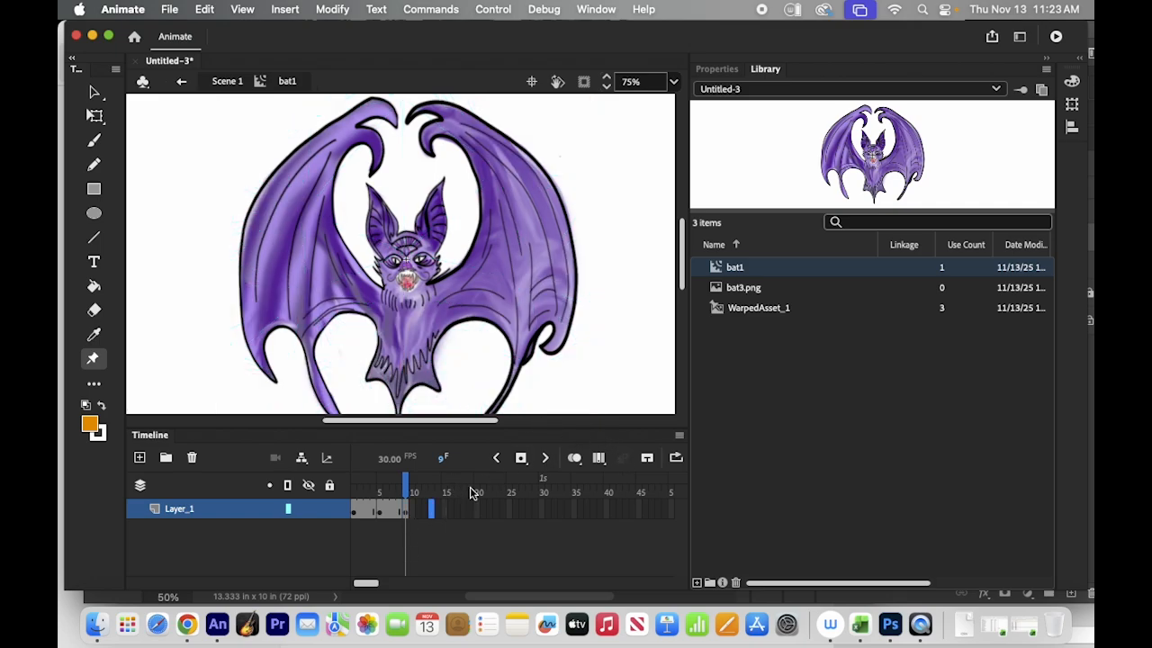
{"action": "left_click", "coordinate": [522, 460]}
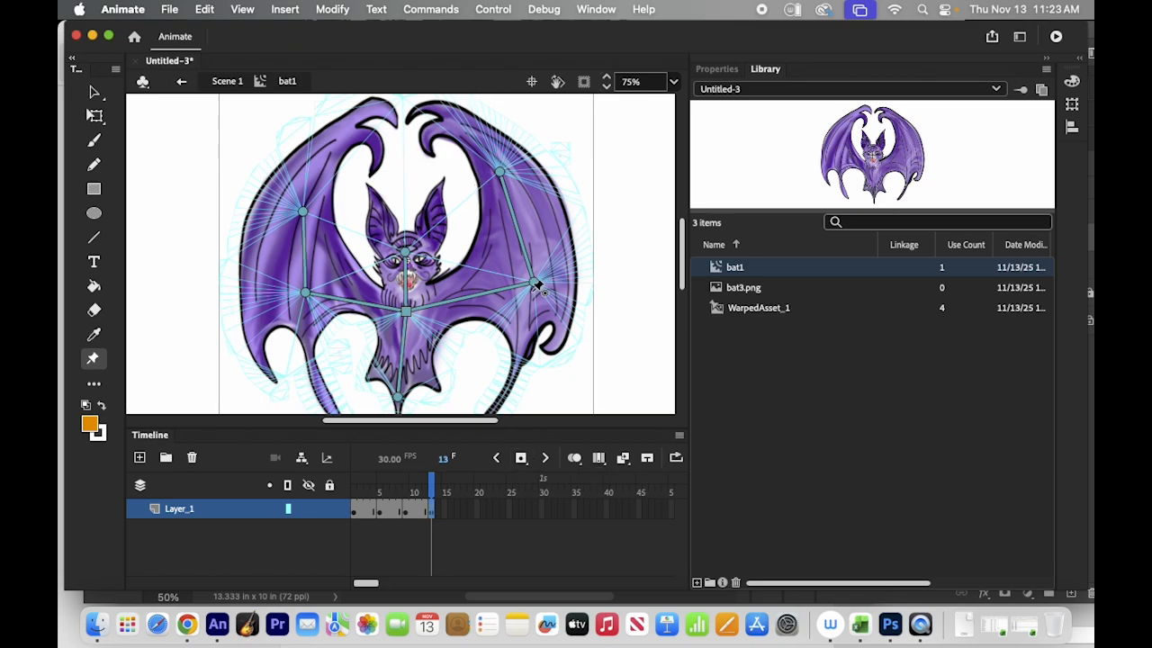
{"action": "left_click_drag", "start_coordinate": [536, 286], "coordinate": [540, 302]}
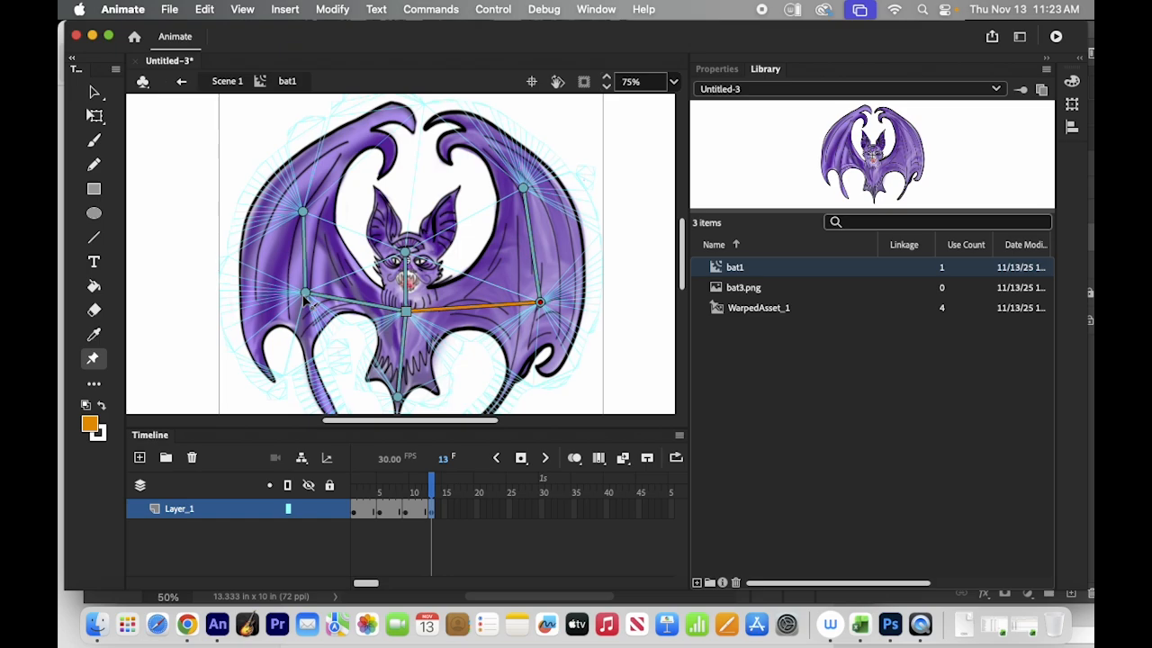
{"action": "left_click_drag", "start_coordinate": [306, 297], "coordinate": [297, 310]}
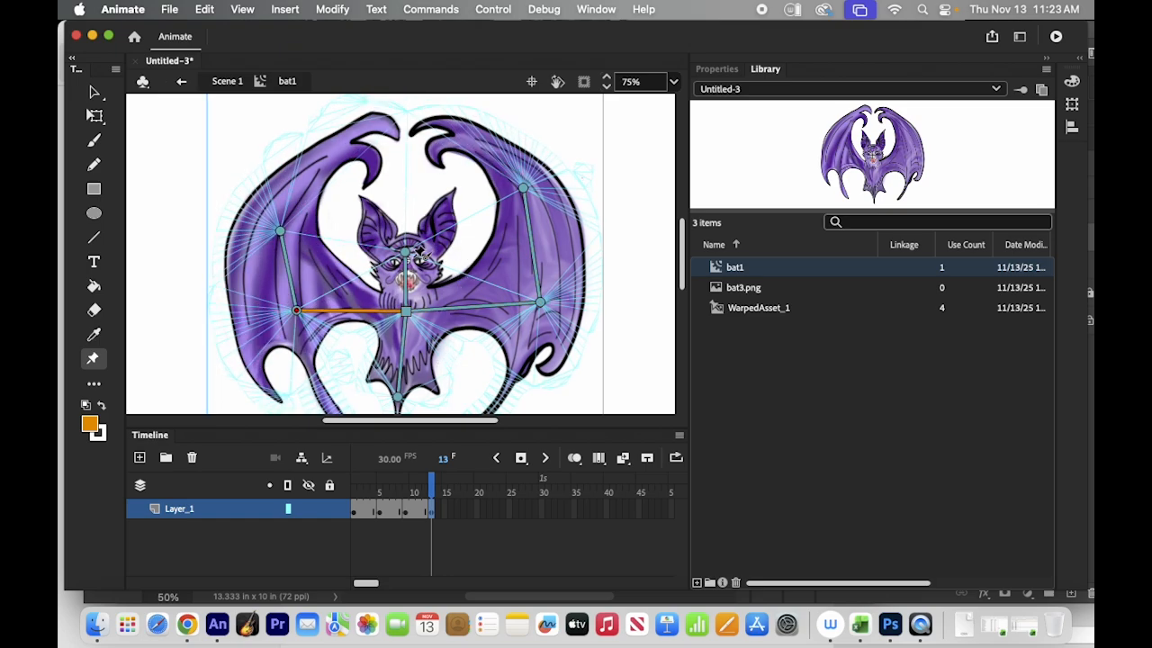
{"action": "left_click_drag", "start_coordinate": [407, 252], "coordinate": [406, 239]}
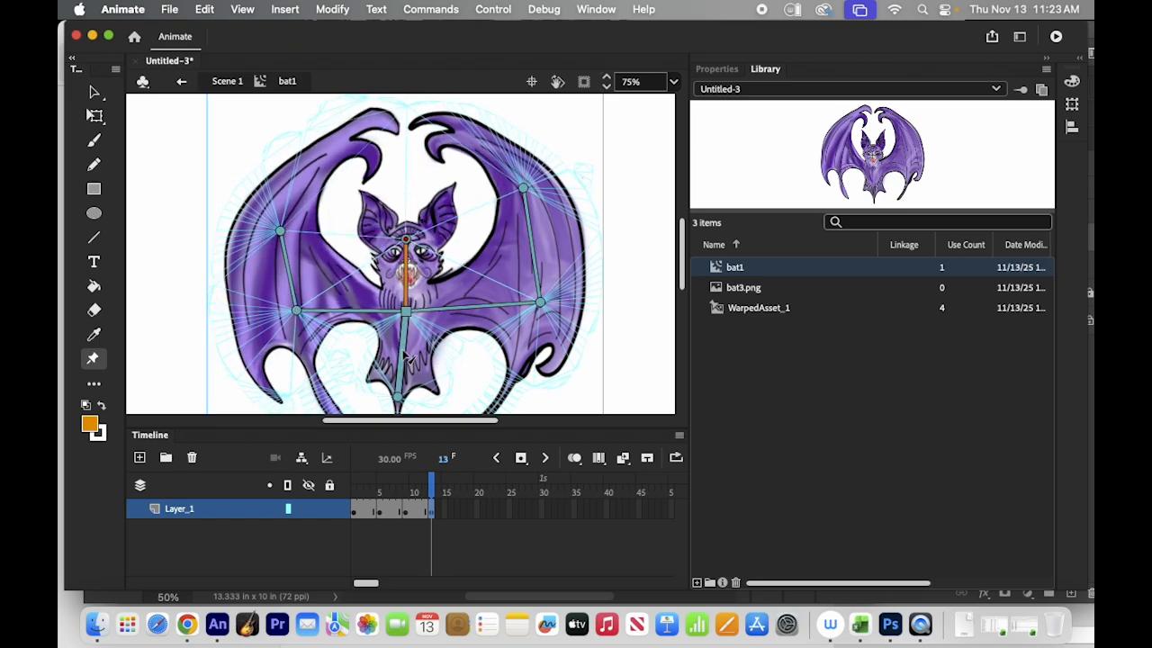
{"action": "left_click_drag", "start_coordinate": [398, 398], "coordinate": [420, 397]}
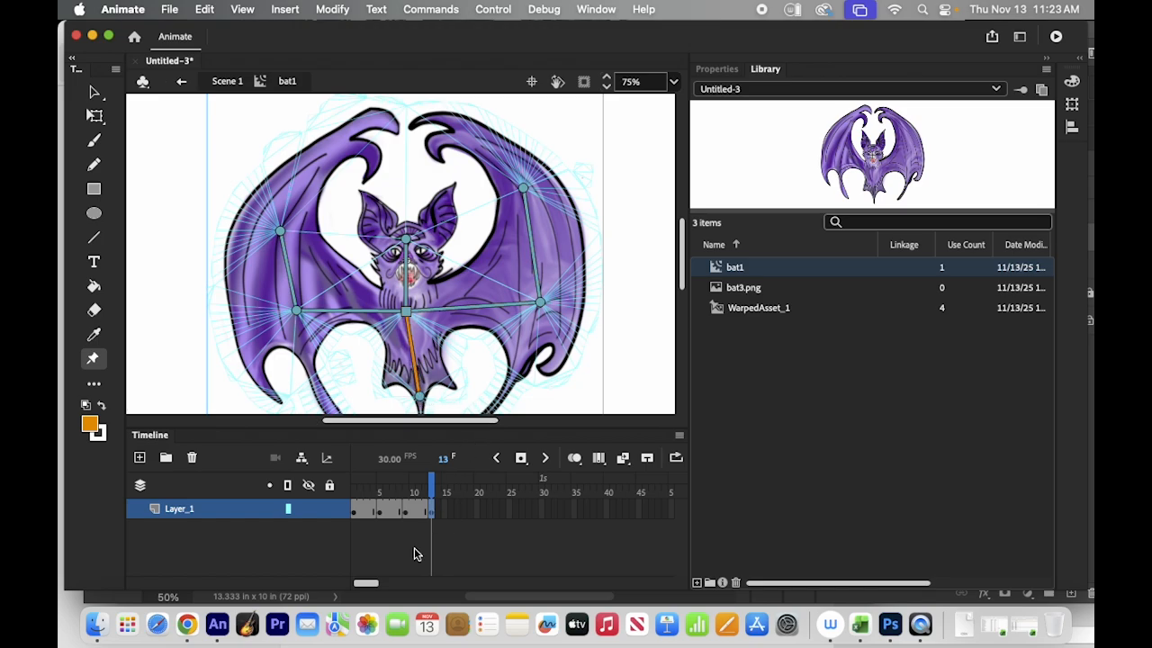
Step: Insert keyframes at frames 18 and 19, and on frame 19 pull both upper-wing joints slightly inward and down
{"action": "left_click", "coordinate": [463, 509]}
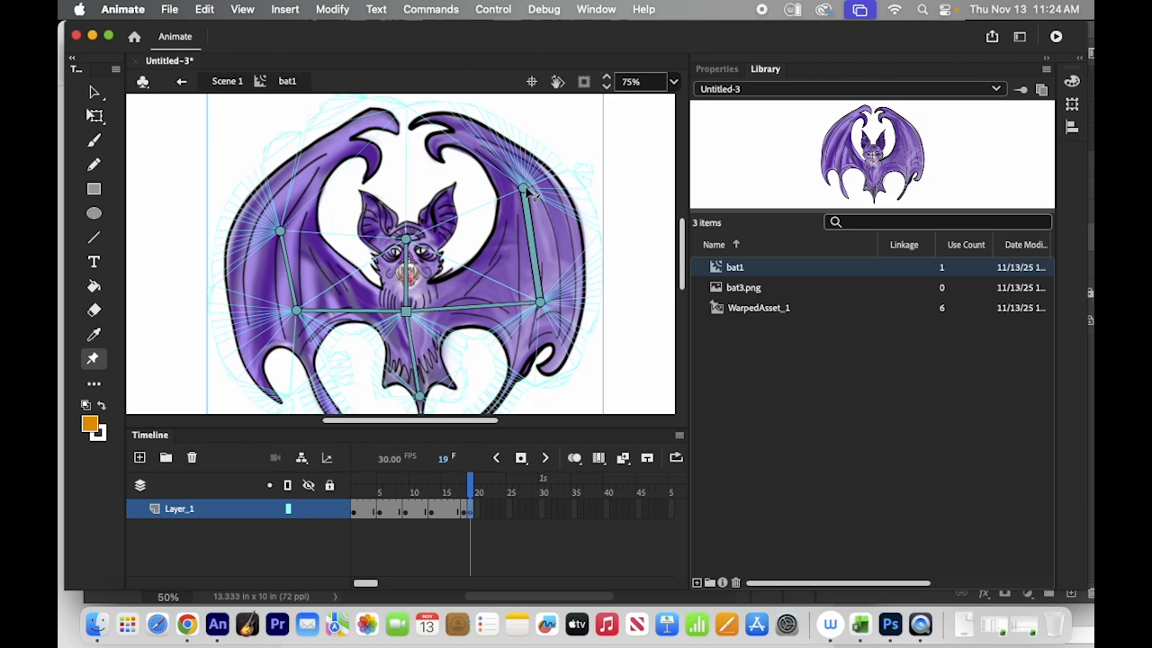
{"action": "mouse_move", "coordinate": [527, 189]}
{"action": "left_mouse_down"}
{"action": "mouse_move", "coordinate": [526, 220]}
{"action": "mouse_move", "coordinate": [520, 205]}
{"action": "left_mouse_up"}
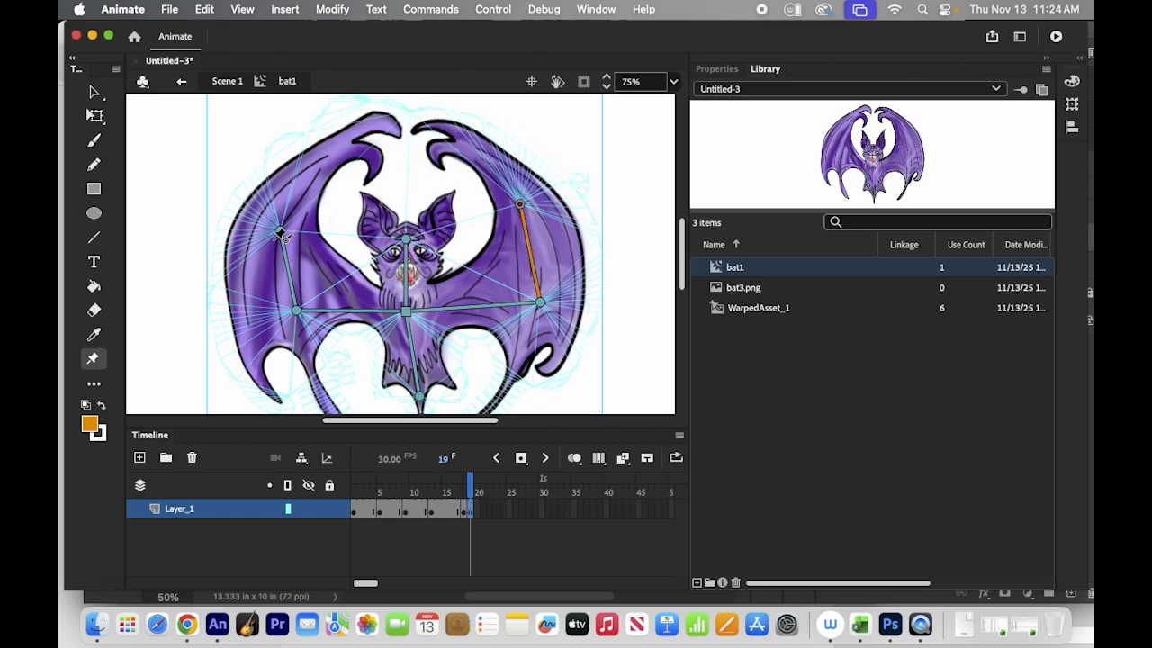
{"action": "left_click_drag", "start_coordinate": [281, 232], "coordinate": [294, 239]}
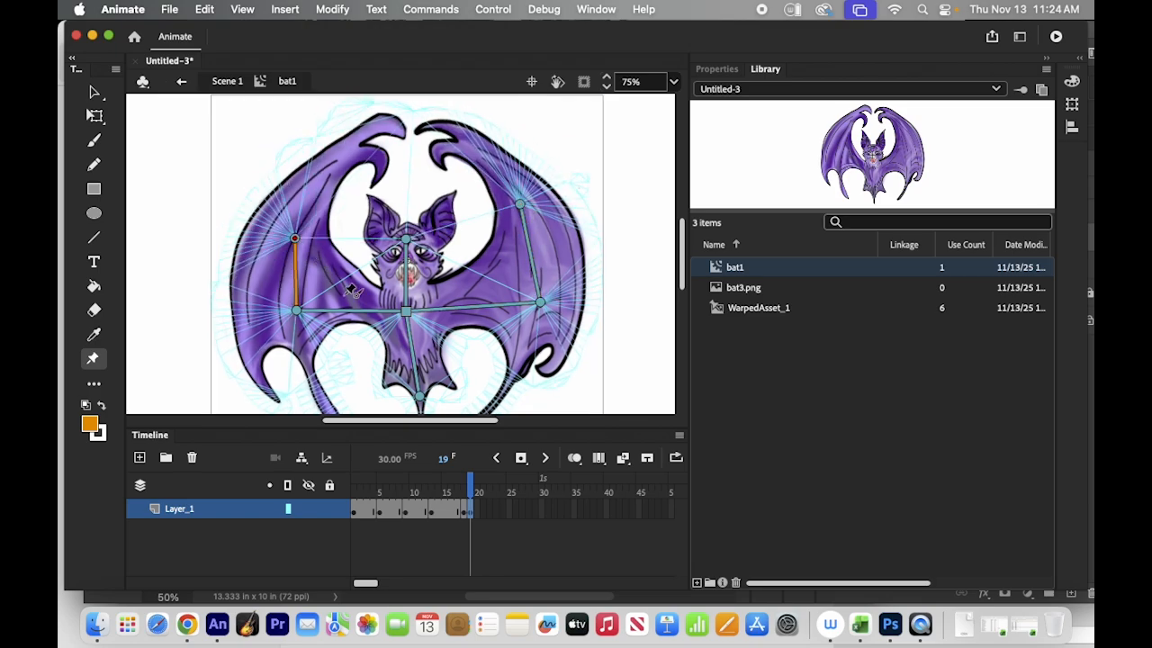
Step: Move the keyframe at frame 19 of Layer_1 to frame 25
{"action": "mouse_move", "coordinate": [467, 484]}
{"action": "left_mouse_down"}
{"action": "mouse_move", "coordinate": [349, 486]}
{"action": "mouse_move", "coordinate": [464, 488]}
{"action": "mouse_move", "coordinate": [354, 499]}
{"action": "mouse_move", "coordinate": [474, 499]}
{"action": "left_mouse_up"}
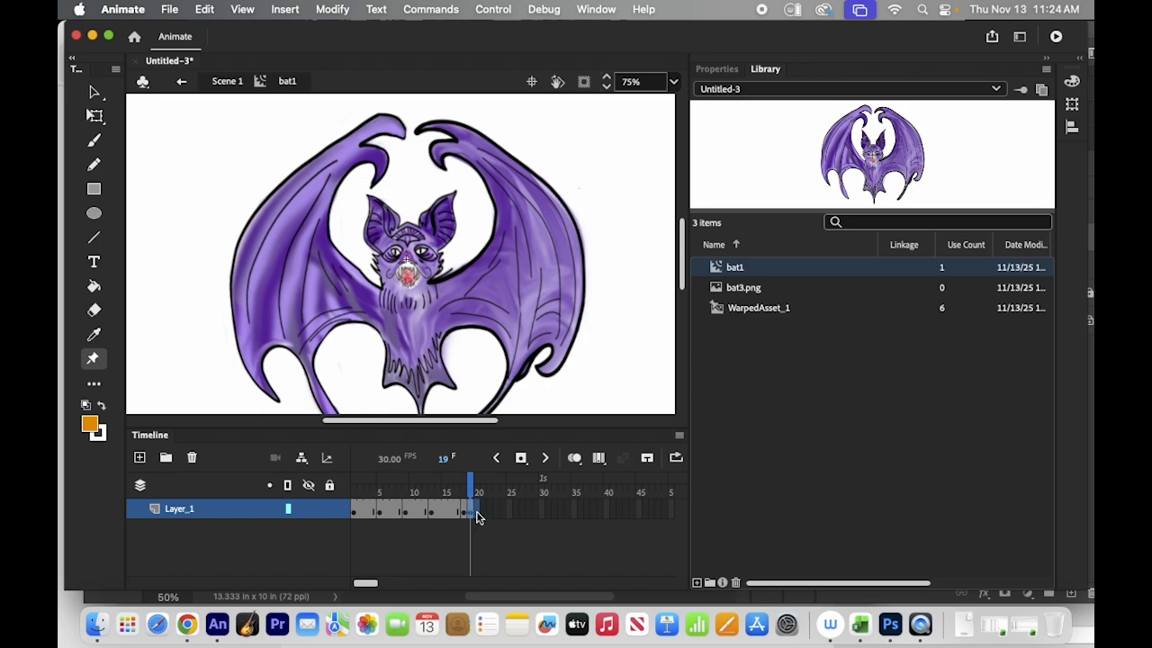
{"action": "left_click", "coordinate": [470, 513]}
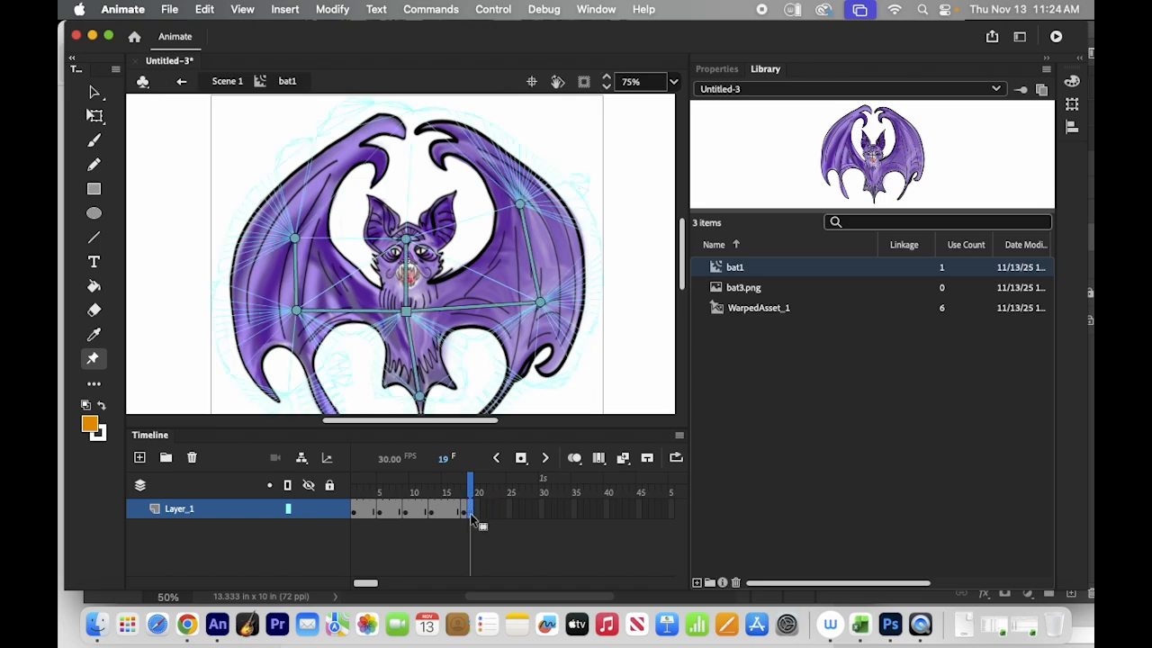
{"action": "left_click_drag", "start_coordinate": [470, 513], "coordinate": [531, 511]}
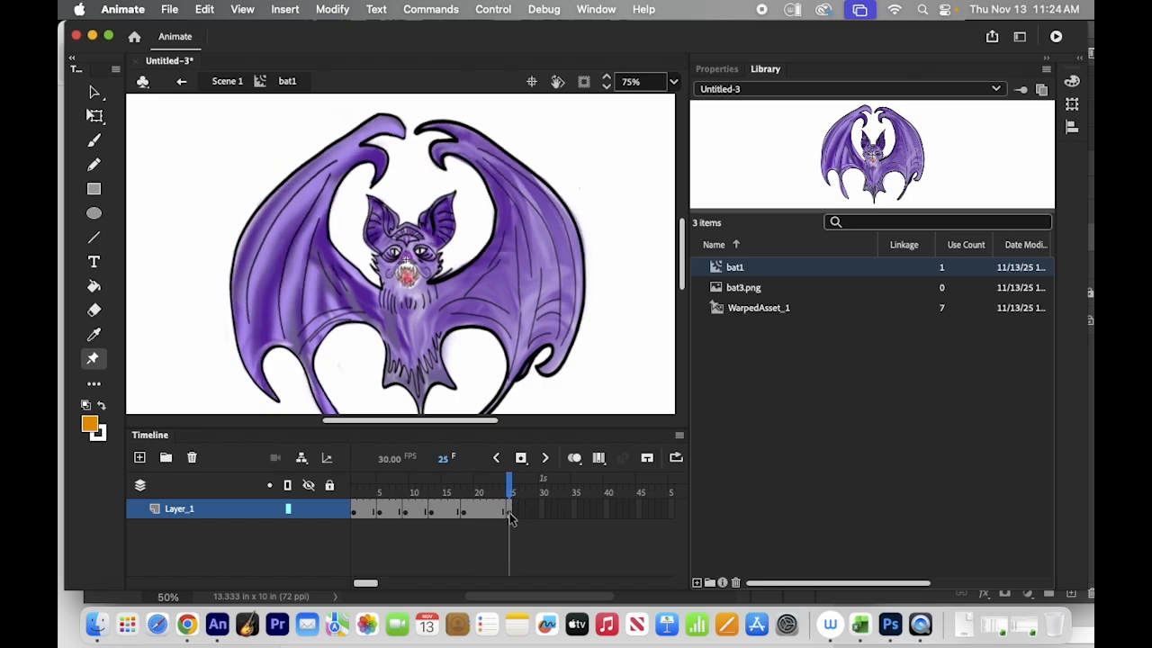
{"action": "left_click", "coordinate": [509, 515]}
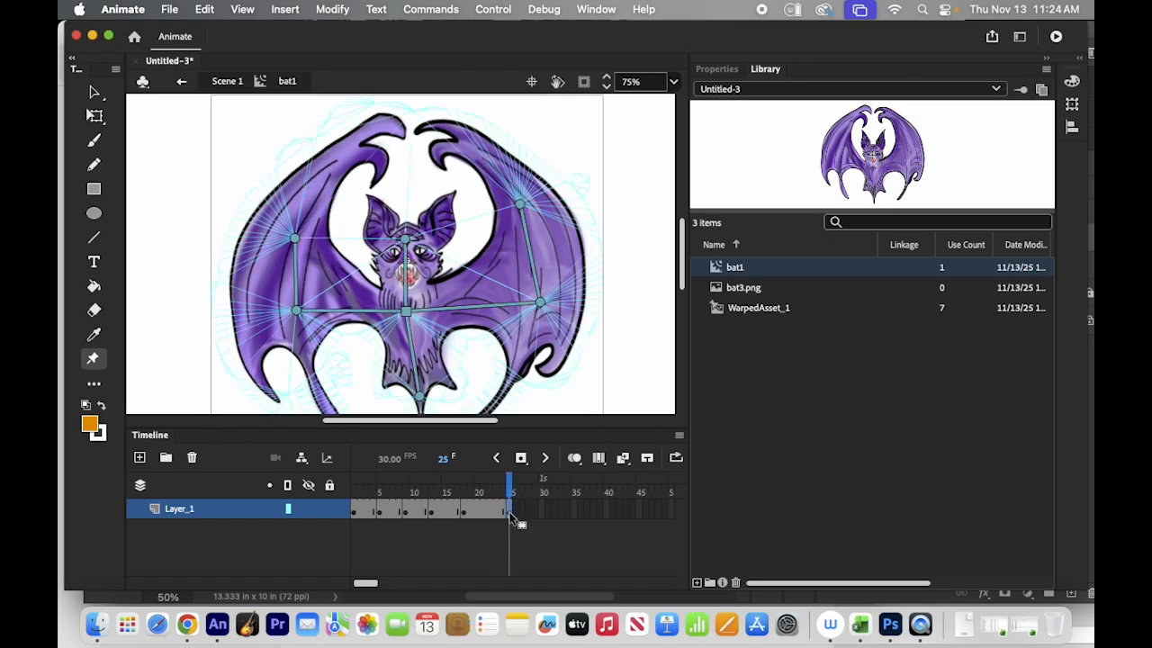
Step: Create a classic tween across frames 1 to 25 of Layer_1 in the bat1 timeline
{"action": "left_click", "coordinate": [357, 515]}
{"action": "right_click", "coordinate": [362, 515]}
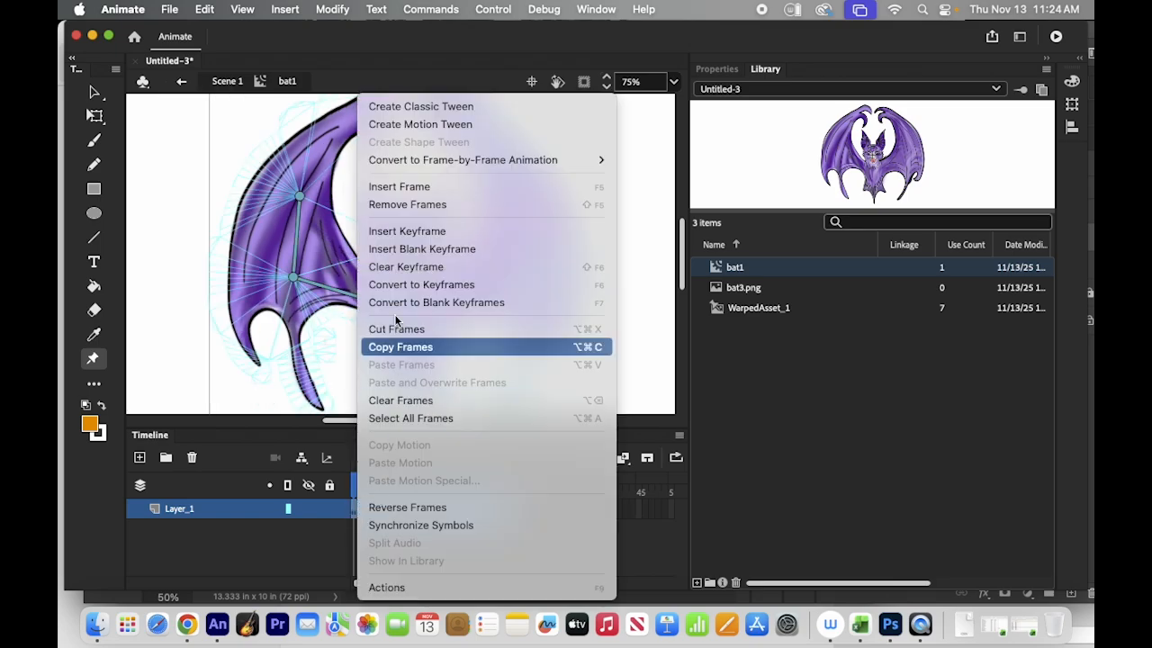
{"action": "left_click", "coordinate": [417, 105]}
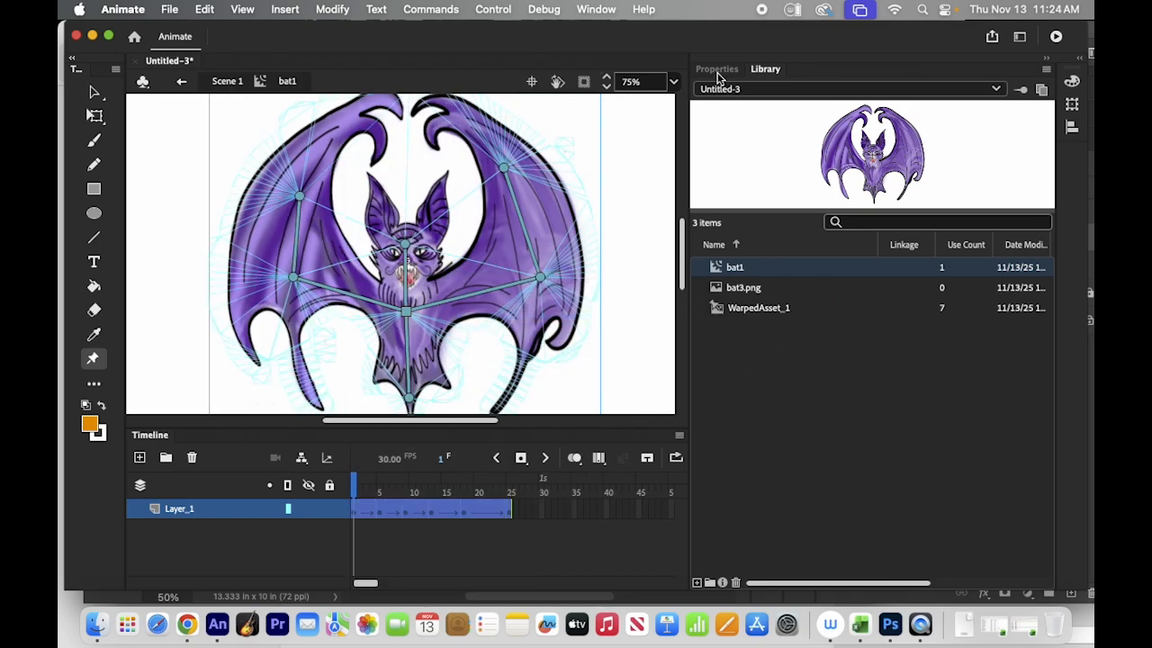
Step: Test the movie to preview the bat's wing, head and tail motion, and close the preview
{"action": "left_click", "coordinate": [497, 7]}
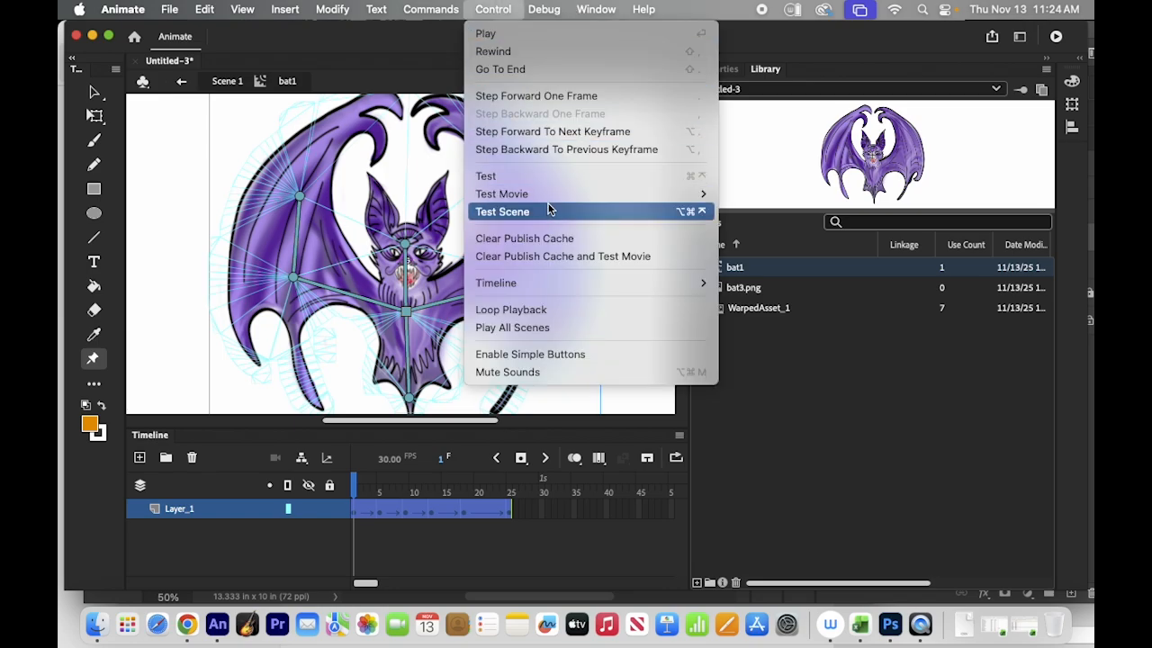
{"action": "mouse_move", "coordinate": [659, 195]}
{"action": "left_click", "coordinate": [812, 196]}
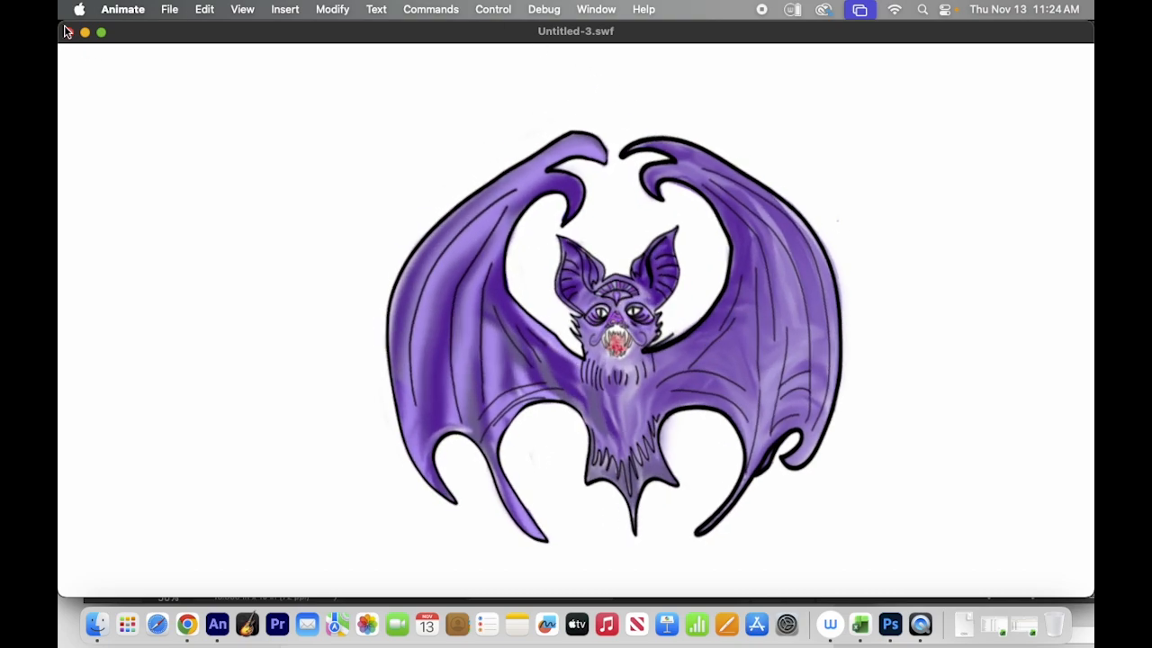
{"action": "left_click", "coordinate": [69, 31]}
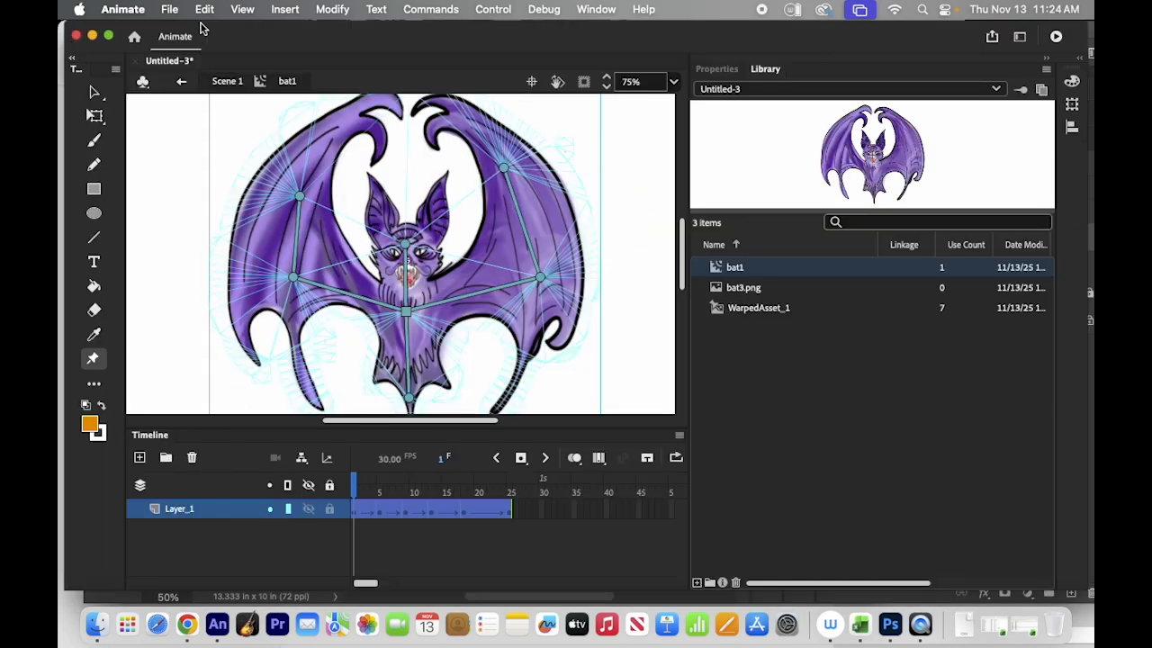
Step: Return to Scene 1, move the bat instance to the stage's upper-right corner and scale it down proportionally to fit inside the stage
{"action": "left_click", "coordinate": [225, 82]}
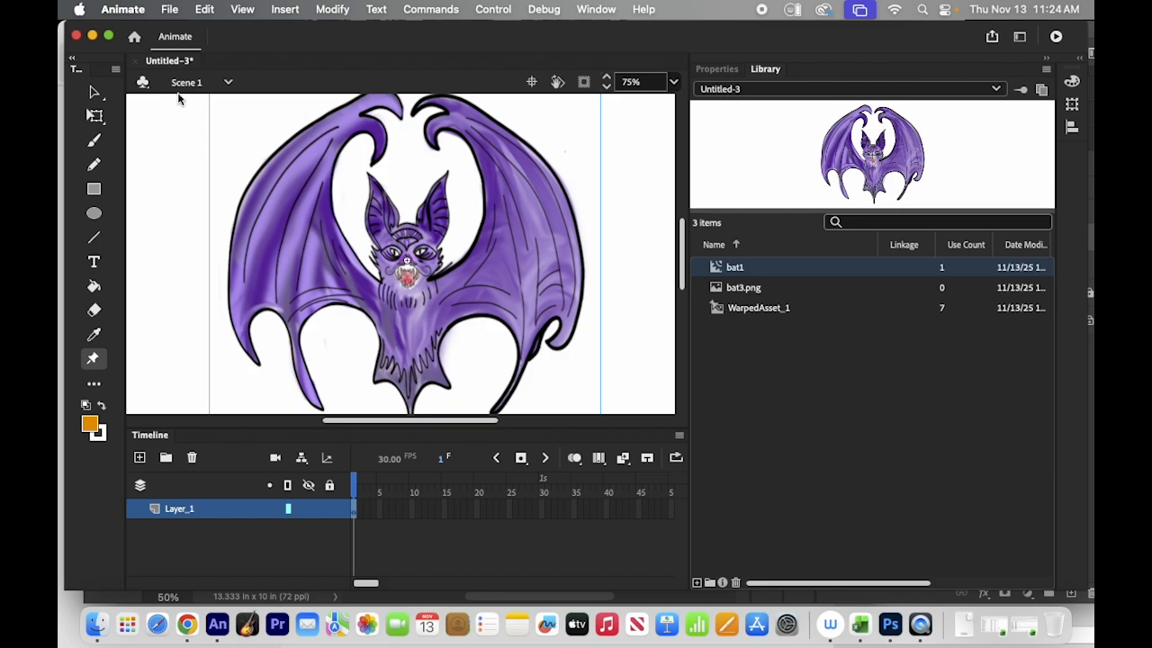
{"action": "left_click", "coordinate": [675, 82]}
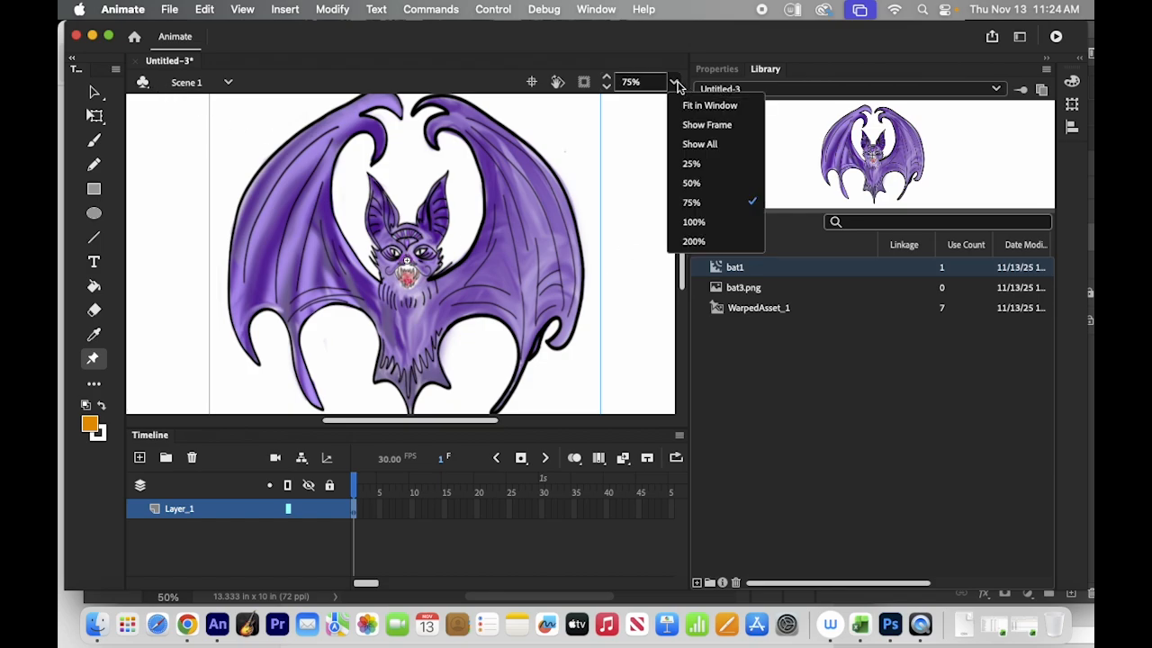
{"action": "left_click", "coordinate": [698, 163]}
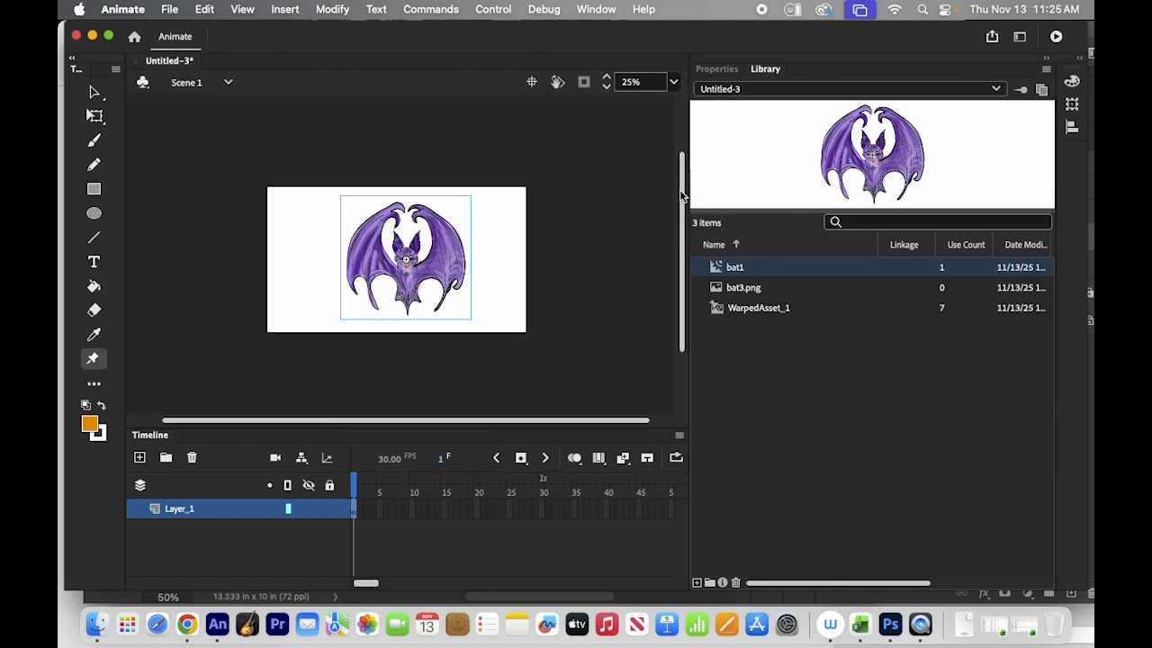
{"action": "left_click", "coordinate": [95, 92]}
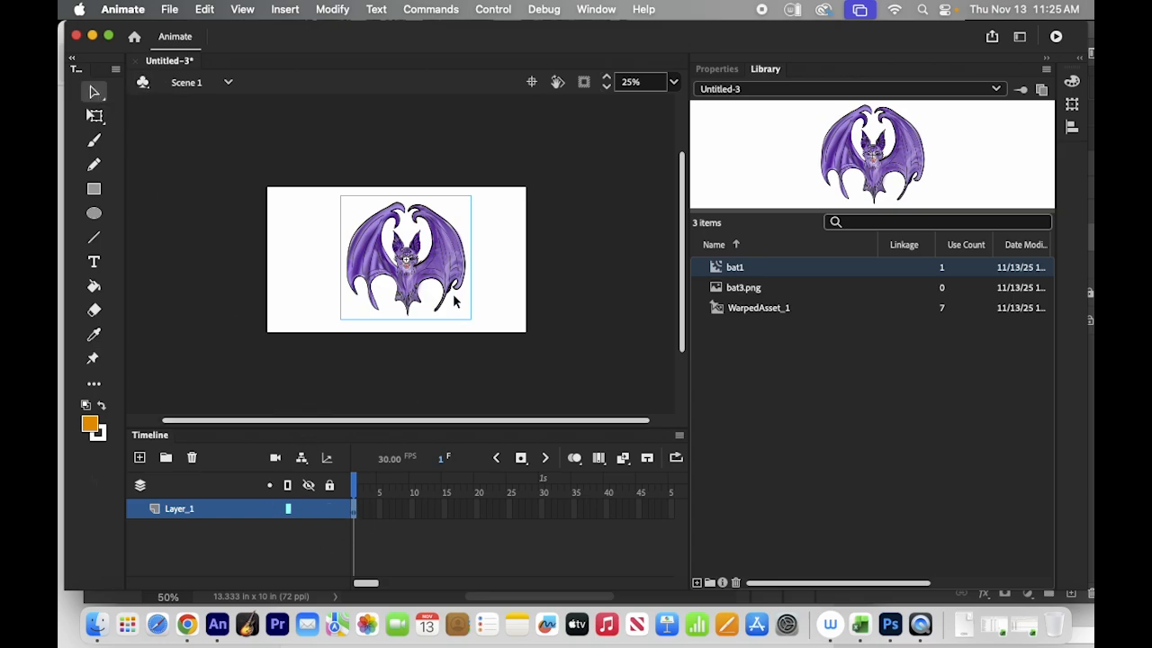
{"action": "left_click_drag", "start_coordinate": [438, 275], "coordinate": [502, 243]}
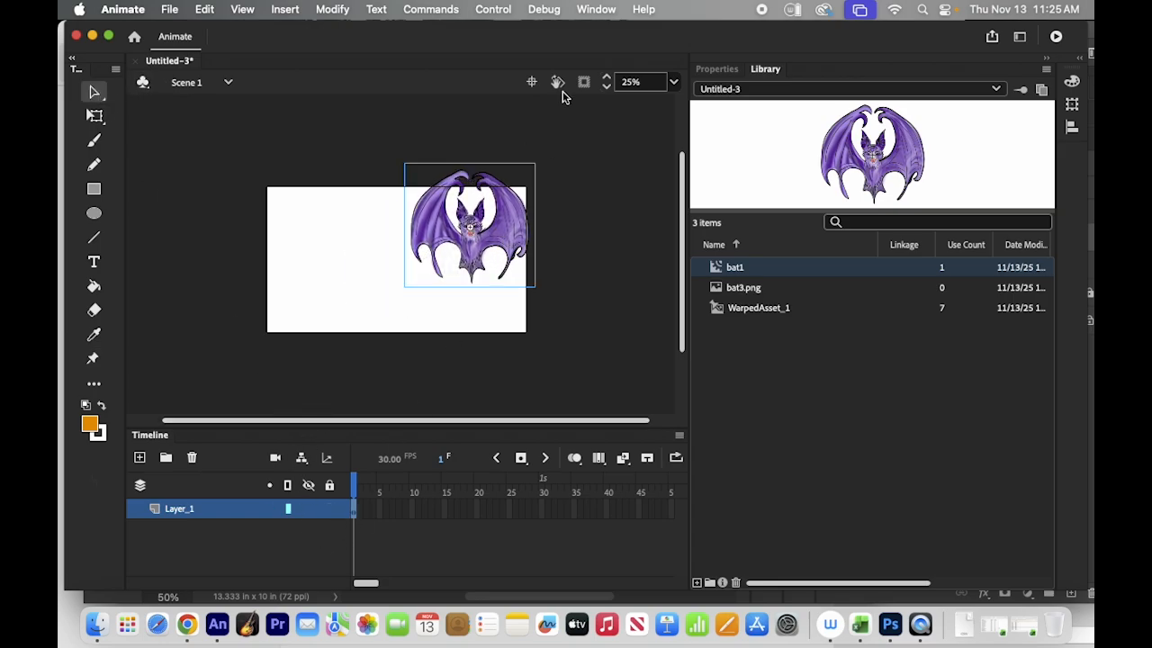
{"action": "left_click", "coordinate": [94, 115]}
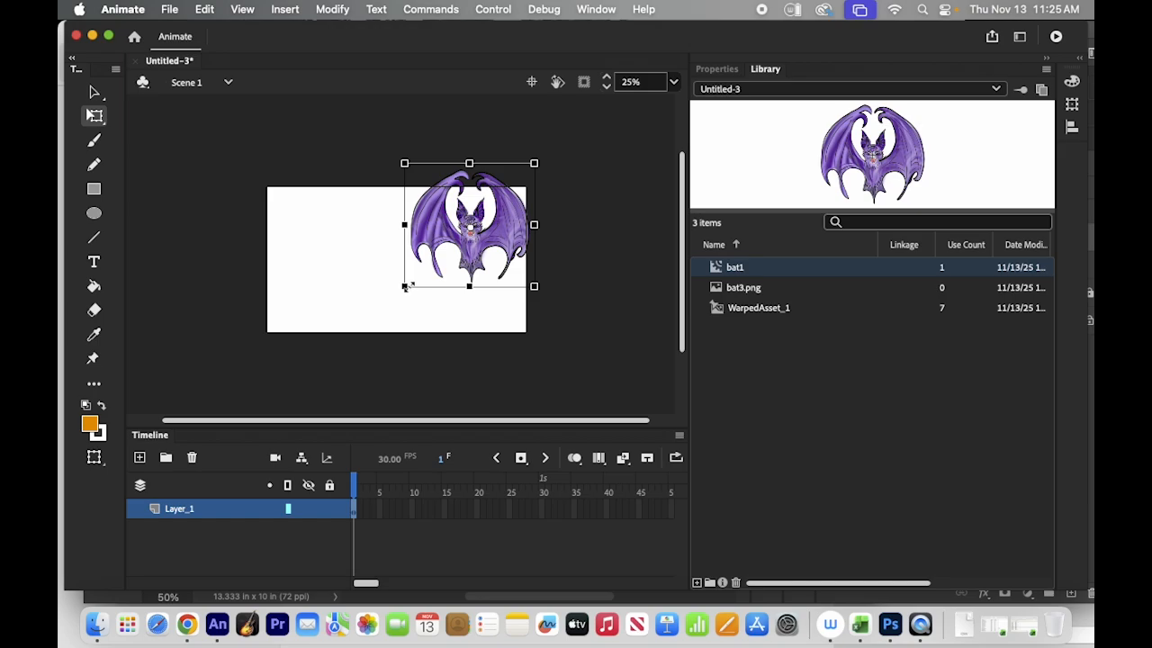
{"action": "left_click_drag", "start_coordinate": [406, 286], "coordinate": [425, 263]}
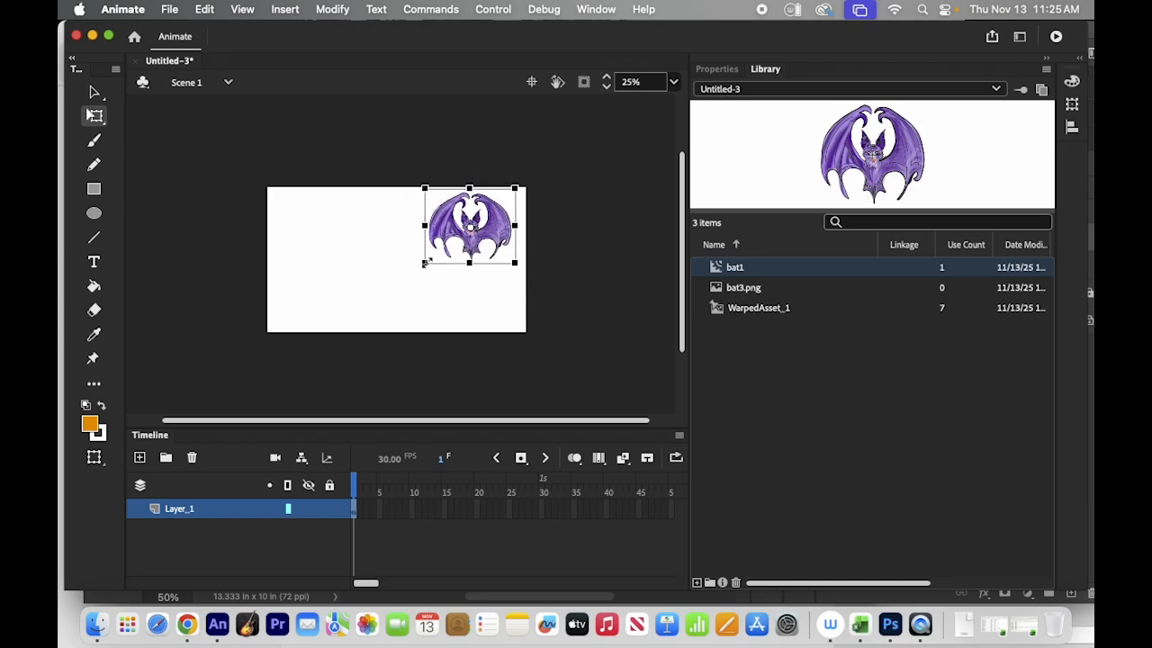
Step: Create a motion tween on Layer_1 and move the bat to the stage's lower-left corner at frame 30
{"action": "right_click", "coordinate": [356, 518]}
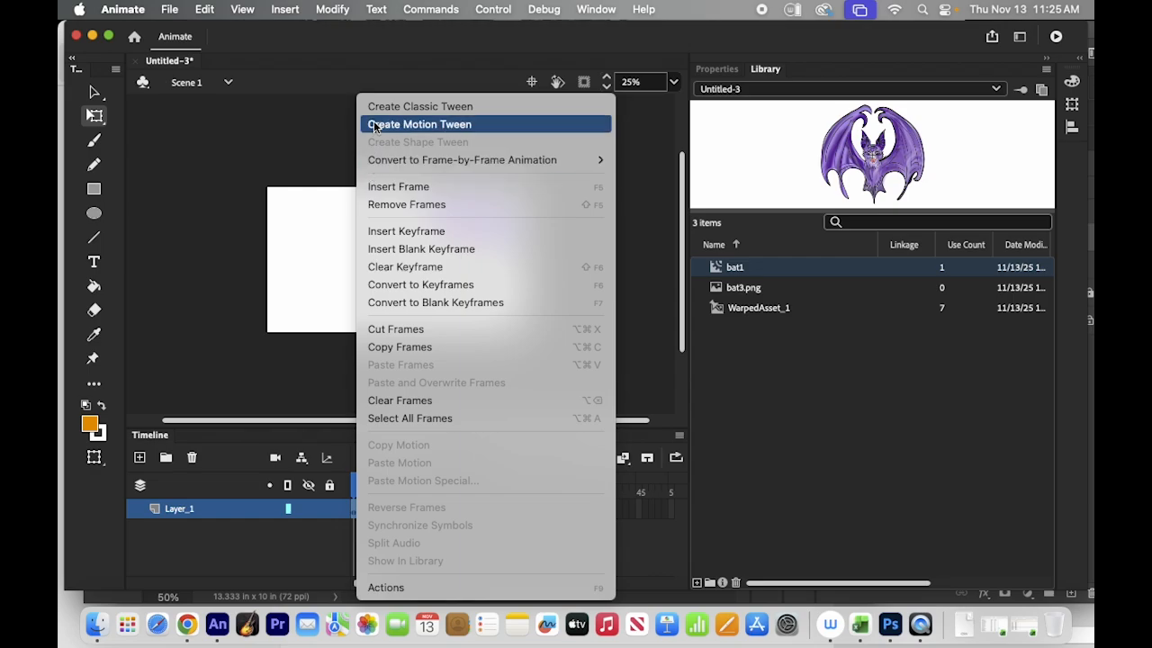
{"action": "left_click", "coordinate": [419, 125]}
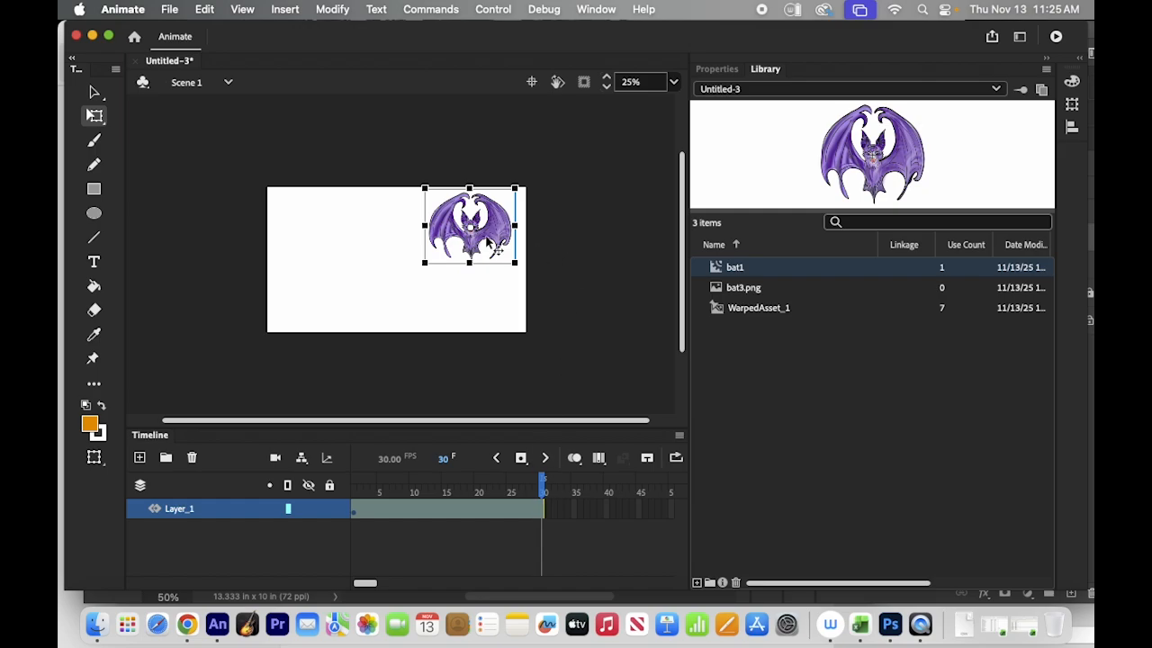
{"action": "left_click_drag", "start_coordinate": [487, 247], "coordinate": [339, 311]}
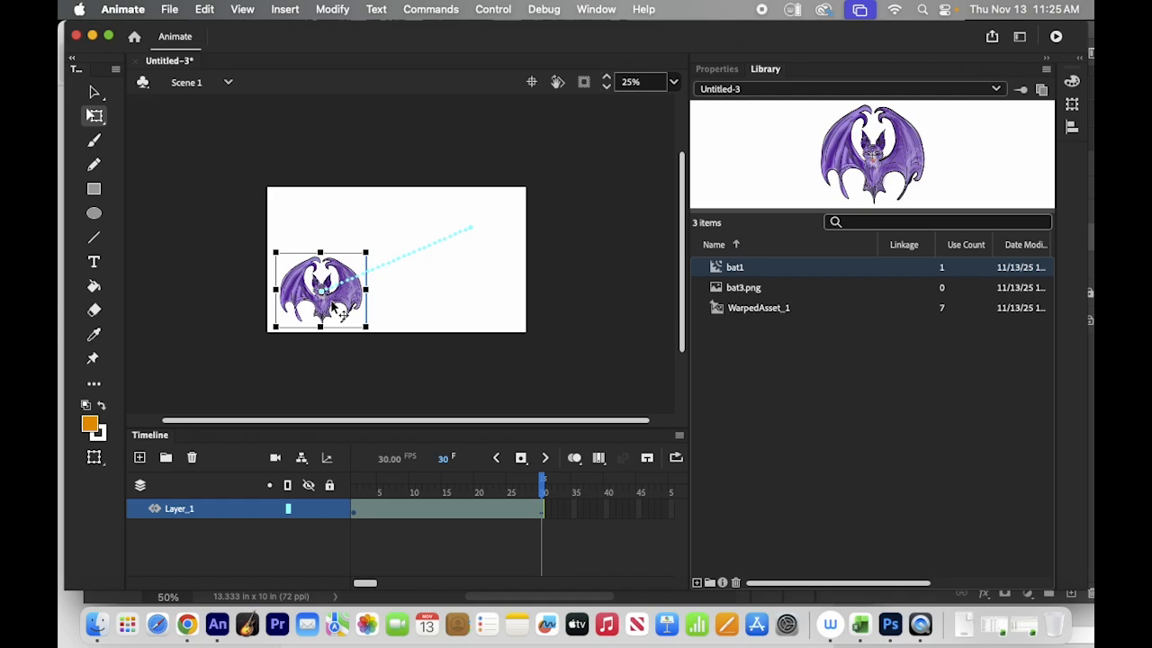
Step: At frame 15, move the bat up near the stage's top edge to bend the motion path into an arc
{"action": "left_click_drag", "start_coordinate": [546, 493], "coordinate": [444, 493]}
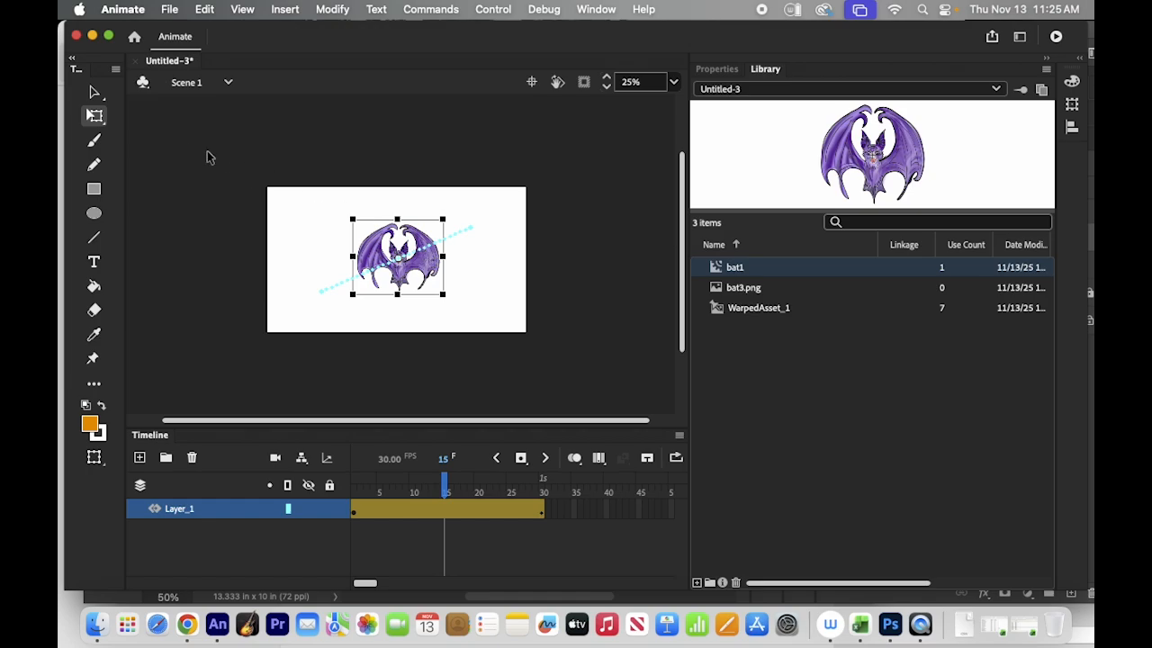
{"action": "left_click", "coordinate": [94, 92]}
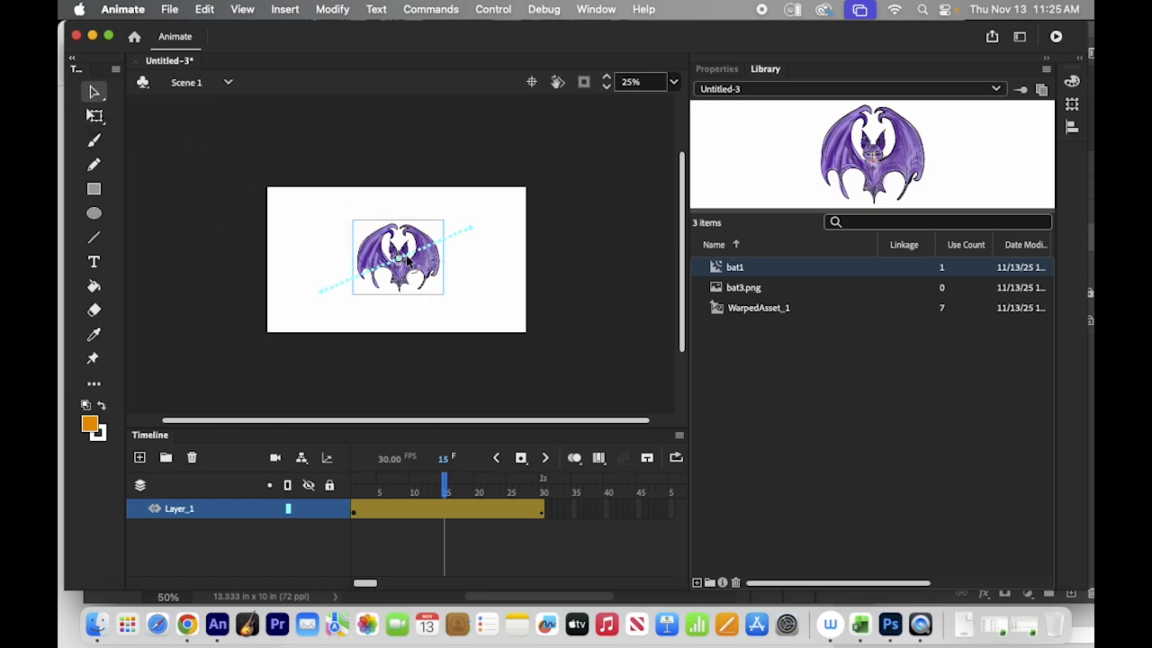
{"action": "left_click_drag", "start_coordinate": [407, 259], "coordinate": [394, 225]}
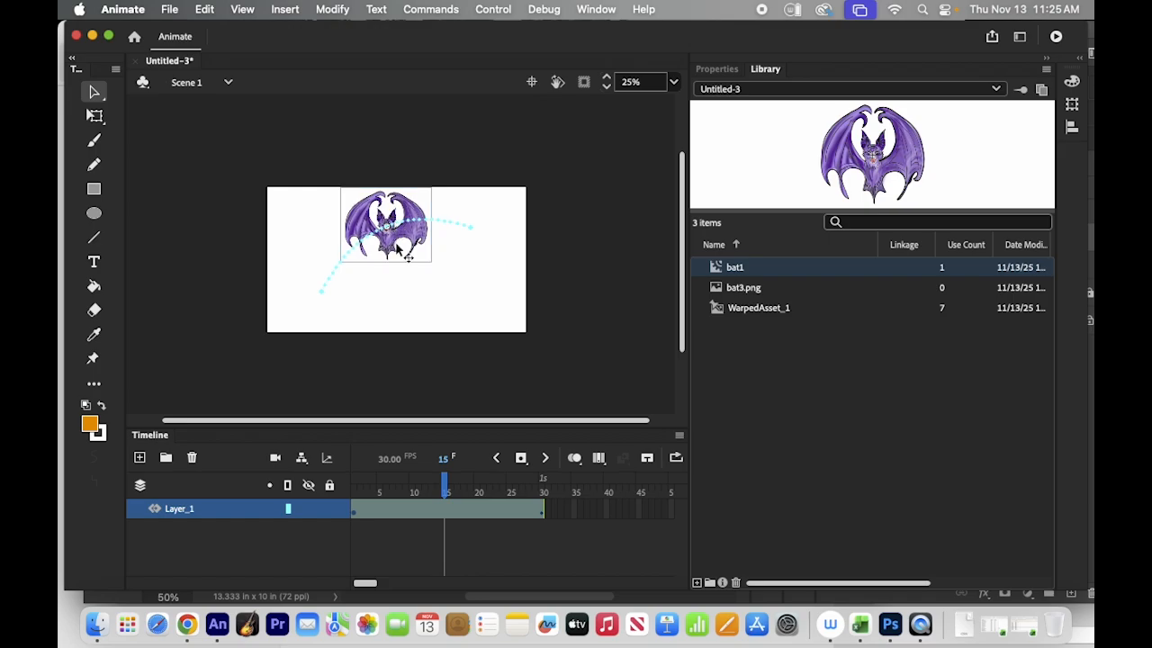
Step: Go to frame 30 and select the end of the motion tween span on Layer_1
{"action": "left_click_drag", "start_coordinate": [447, 488], "coordinate": [546, 506]}
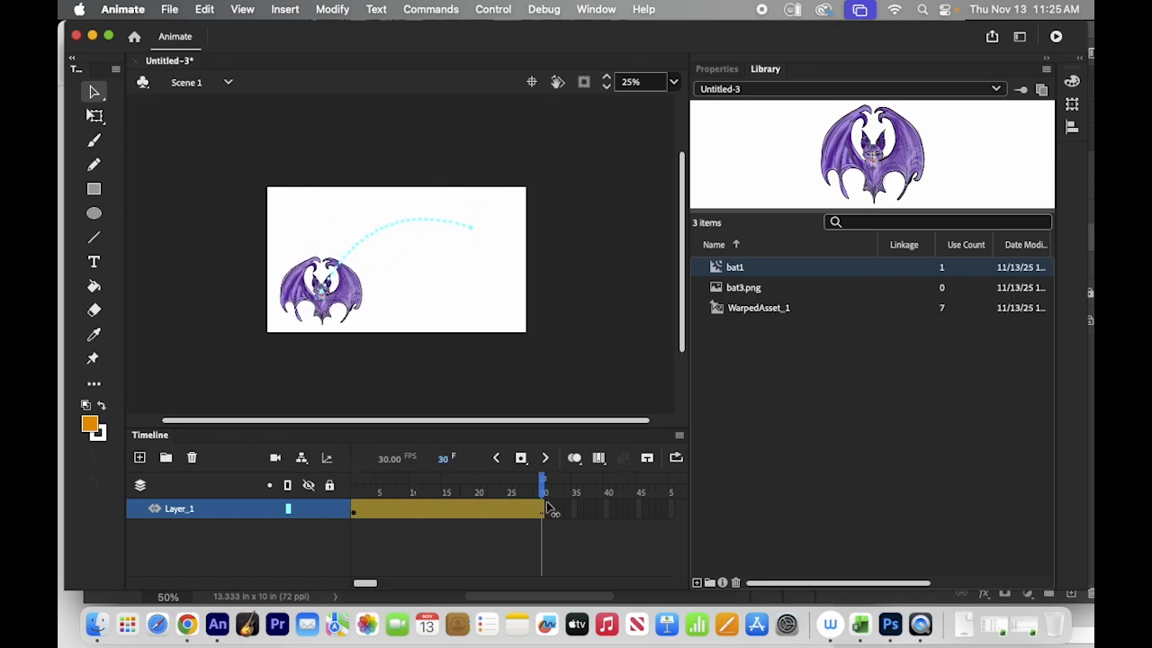
{"action": "left_click", "coordinate": [546, 509]}
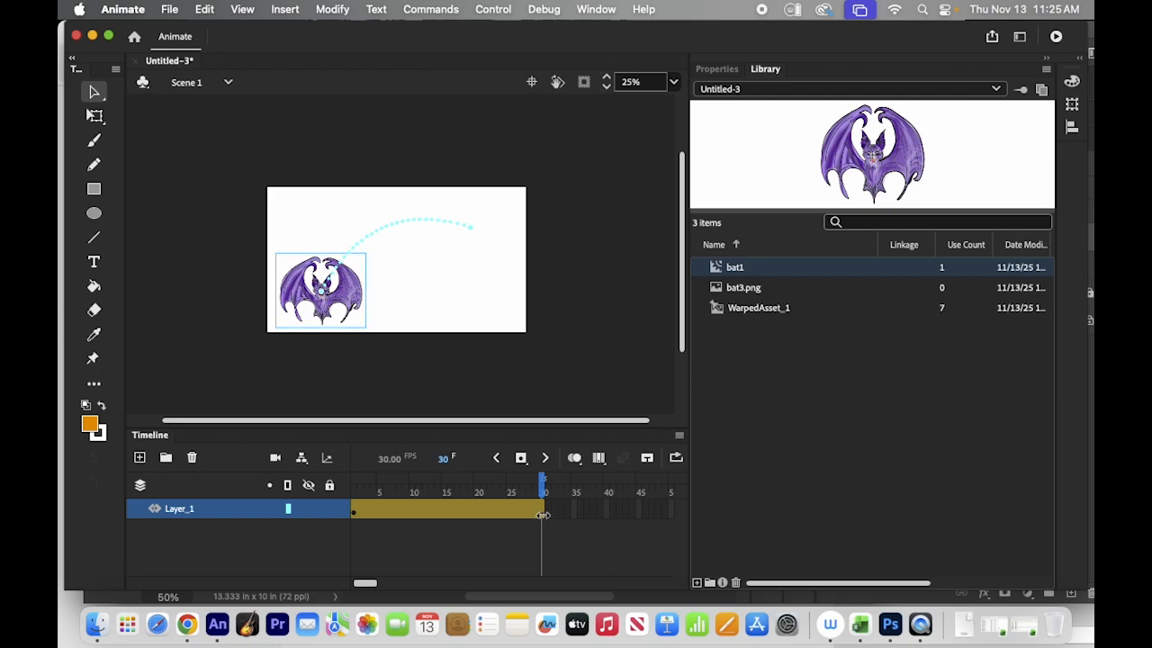